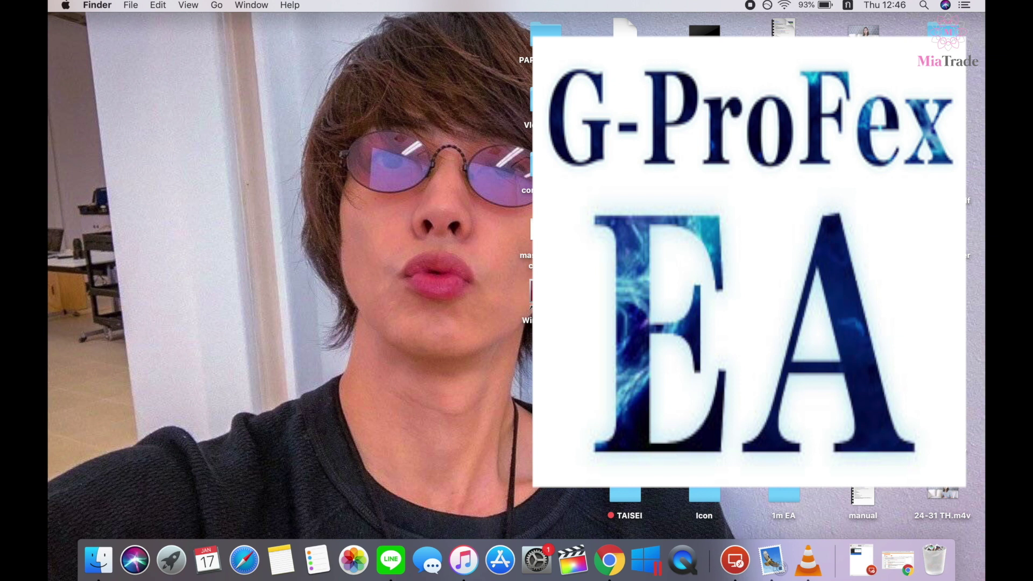
# Leave the full-screen remote session and minimize the XM Global MT4 install folder window.
pyautogui.click(735, 570)
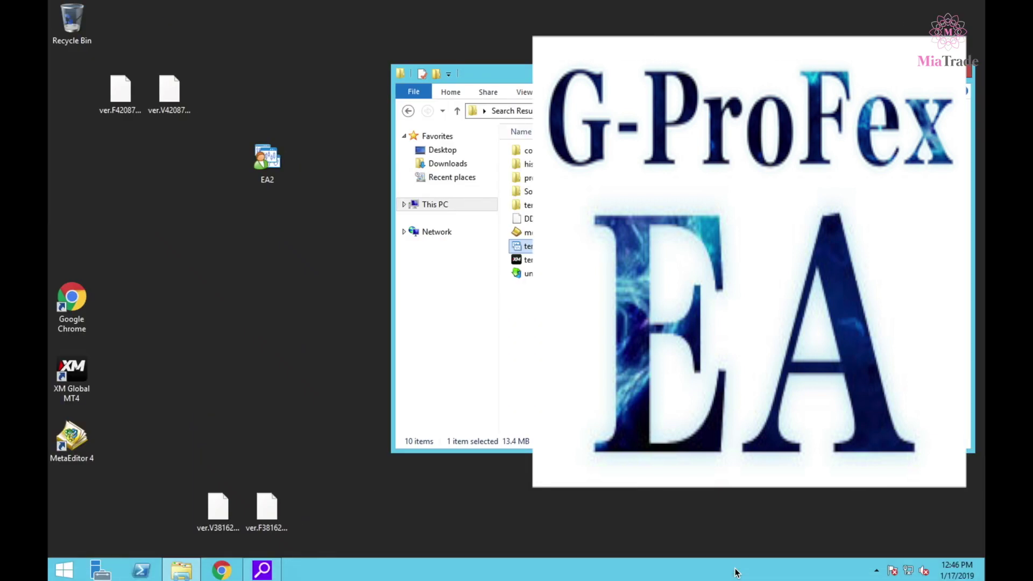
pyautogui.hotkey('ctrl', 'Left')
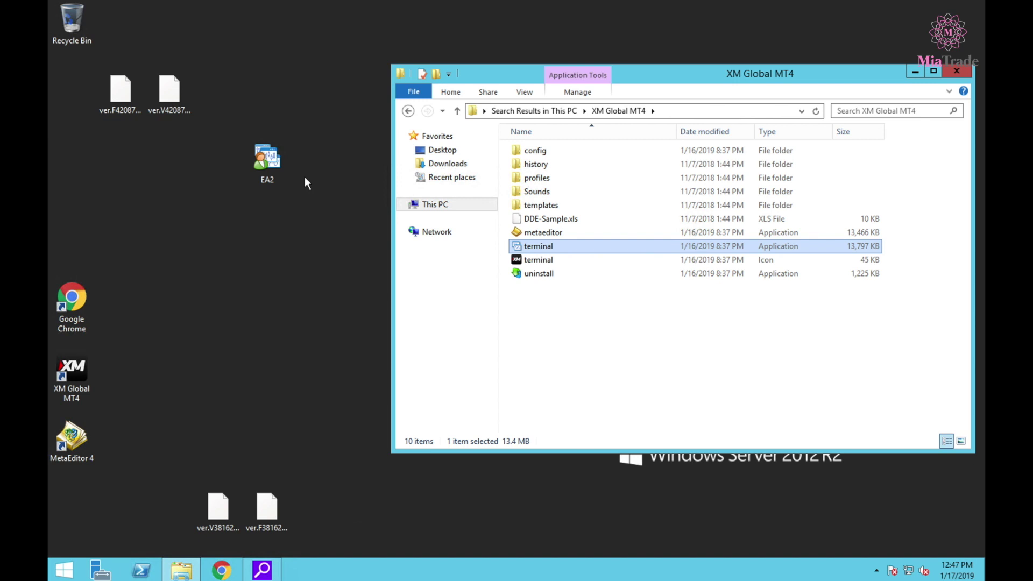
pyautogui.click(914, 70)
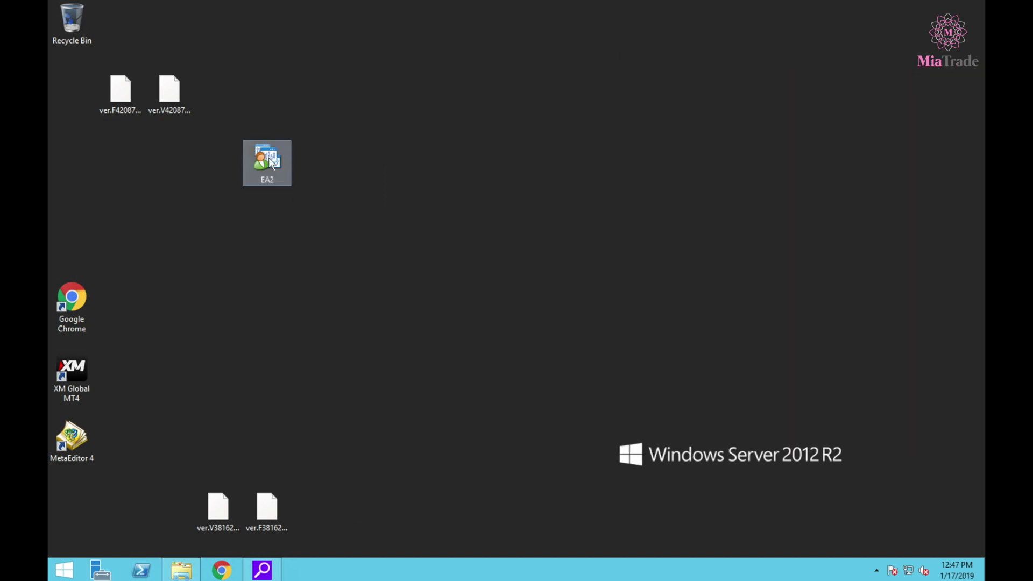
# Move the EA2 desktop shortcut further right and clear the desktop selection.
pyautogui.moveTo(269, 157); pyautogui.dragTo(395, 154)
pyautogui.click(492, 102)
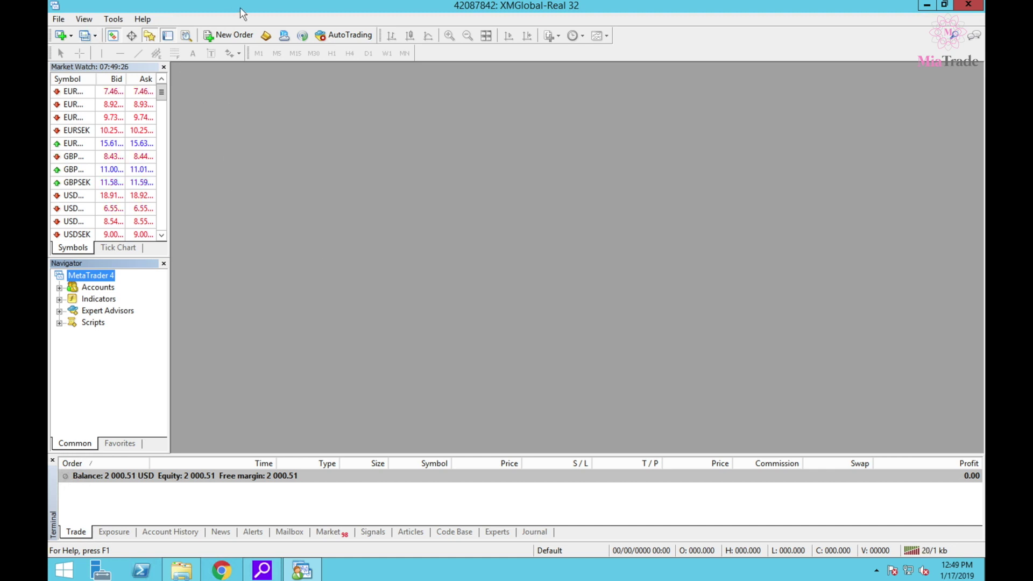
# Open the terminal's data folder from the File menu and browse into MQL4\Experts.
pyautogui.click(58, 18)
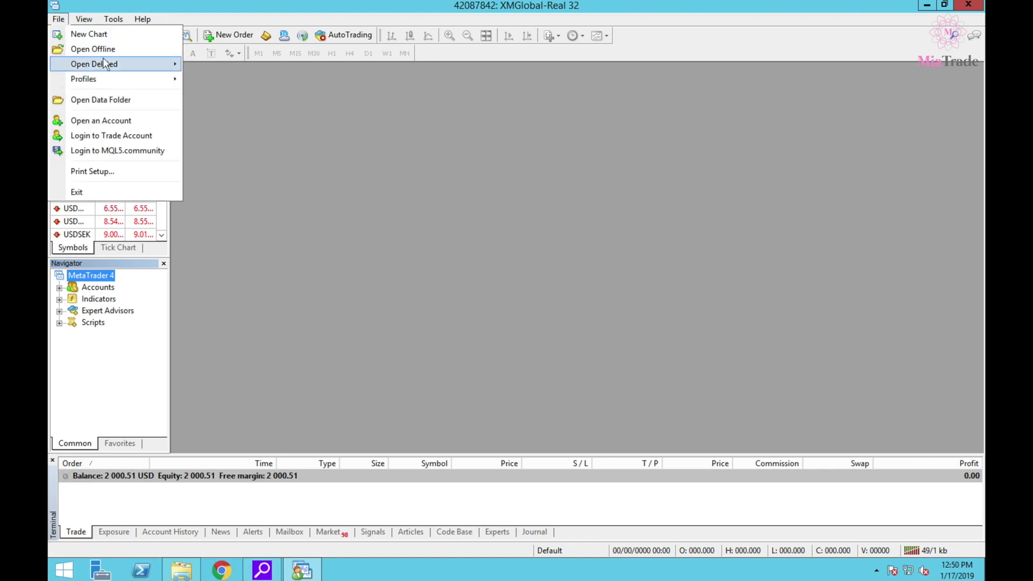
pyautogui.click(126, 100)
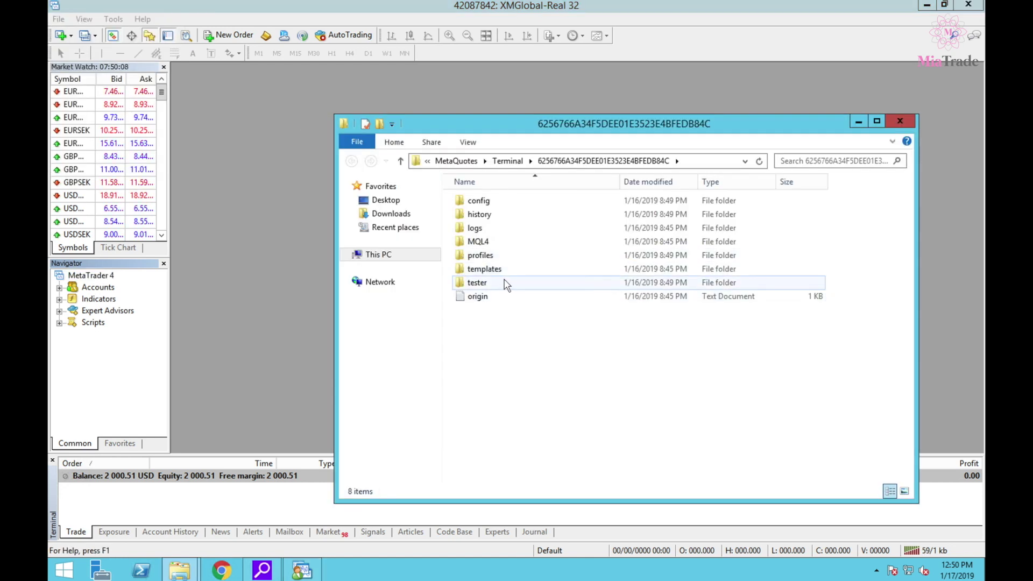
pyautogui.click(506, 245)
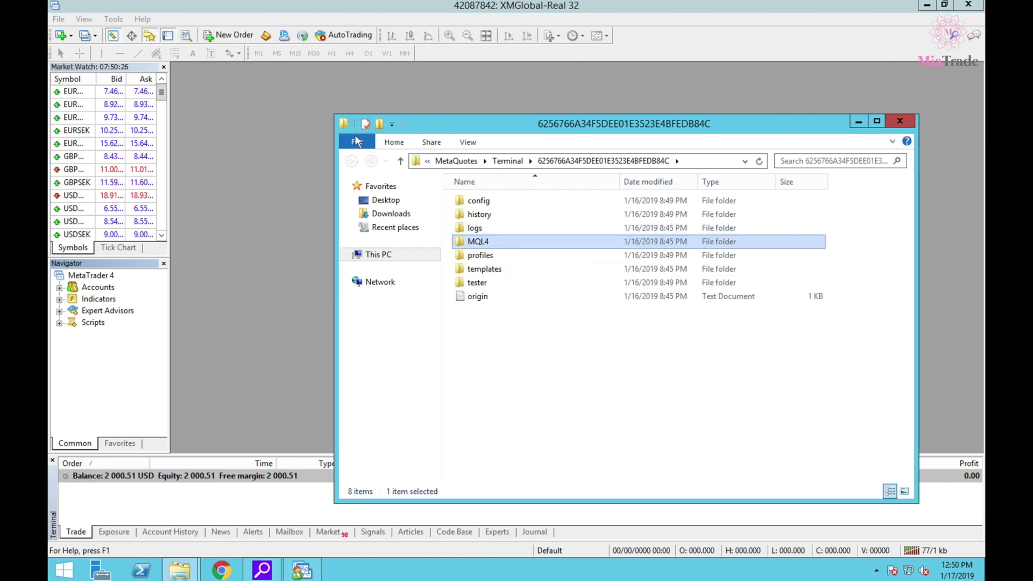
pyautogui.doubleClick(492, 246)
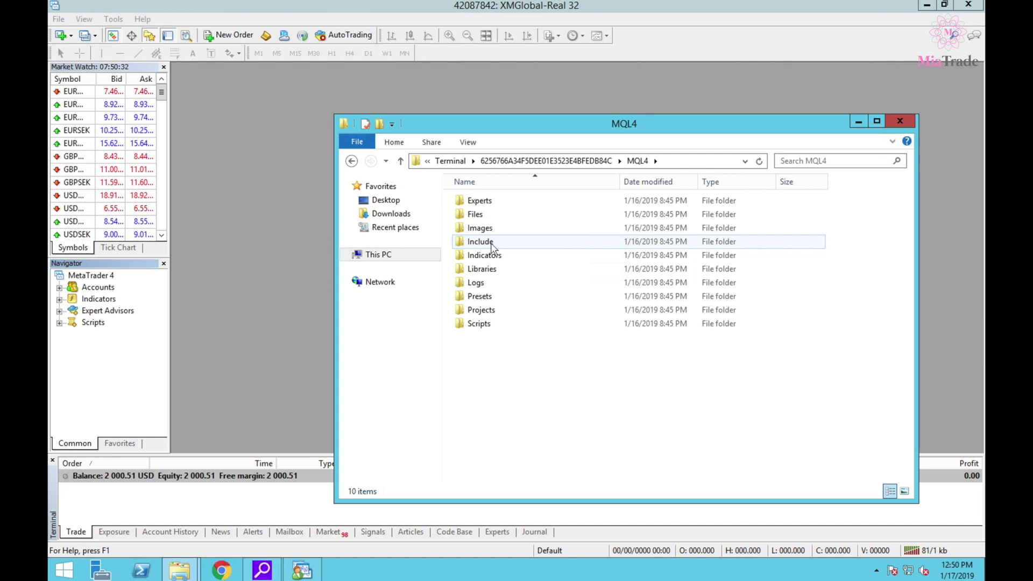
pyautogui.doubleClick(478, 201)
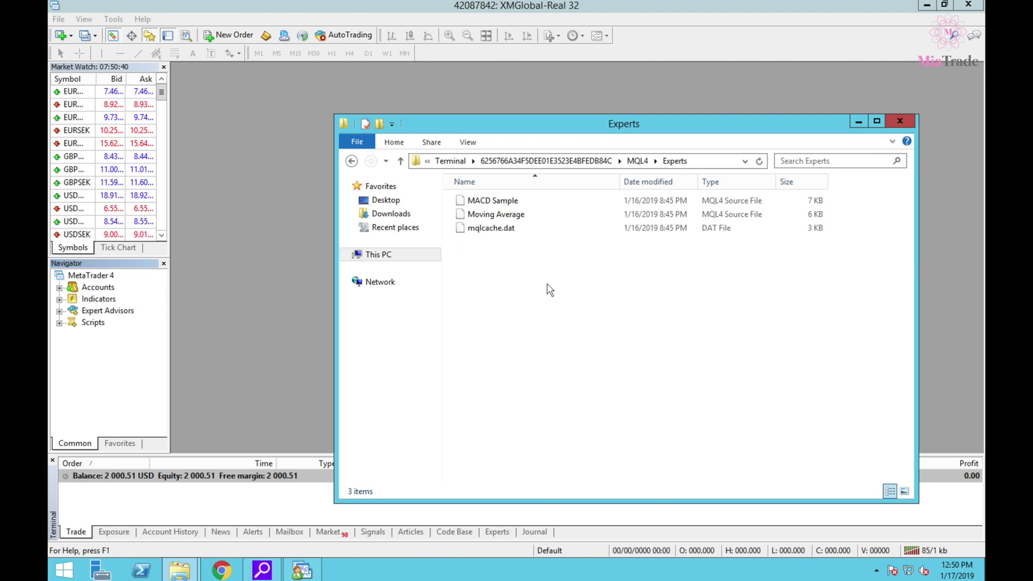
# Minimize MT4 and drag ver.F42087842.ex4 and ver.V42087842.ex4 from the desktop into Experts.
pyautogui.click(382, 6)
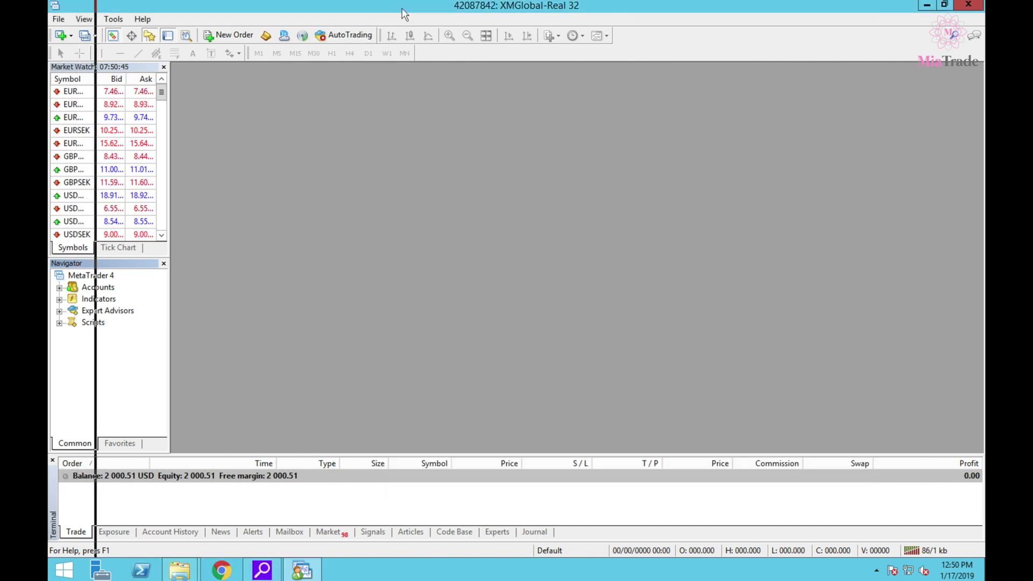
pyautogui.moveTo(382, 6); pyautogui.dragTo(462, 12)
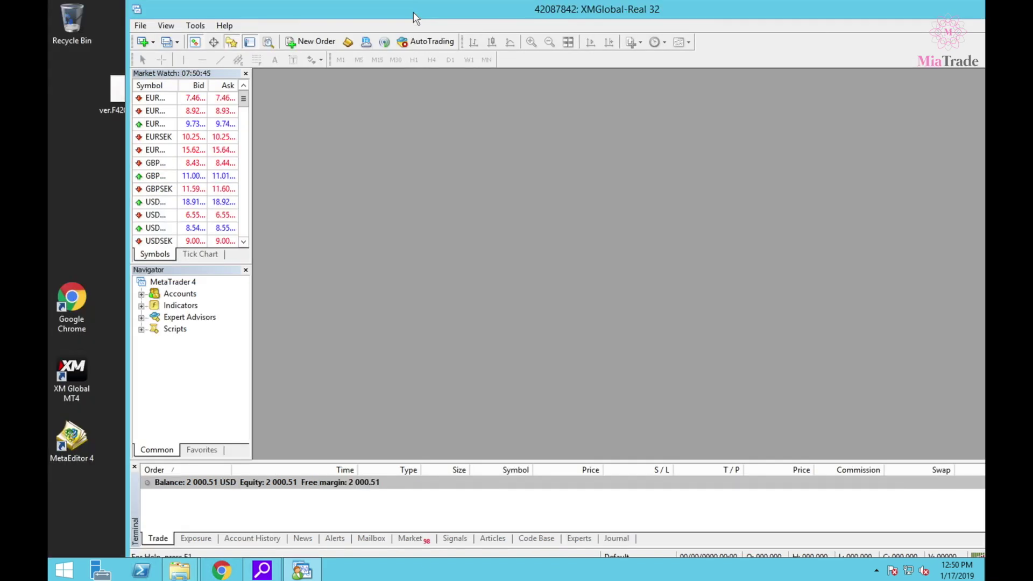
pyautogui.click(295, 572)
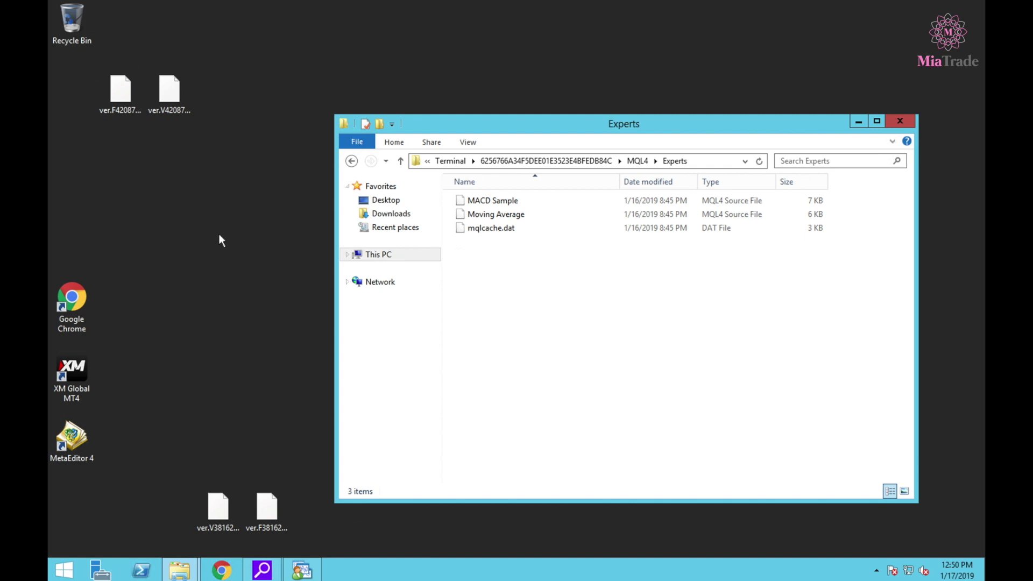
pyautogui.moveTo(219, 236); pyautogui.dragTo(595, 306)
pyautogui.click(526, 295)
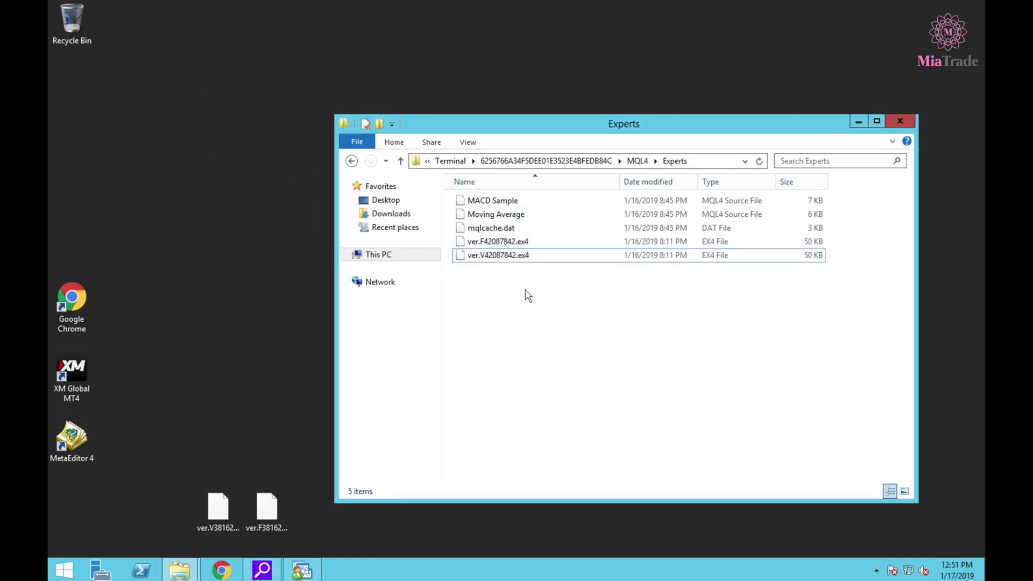
# Close the Experts folder window and the MetaTrader 4 terminal.
pyautogui.click(910, 122)
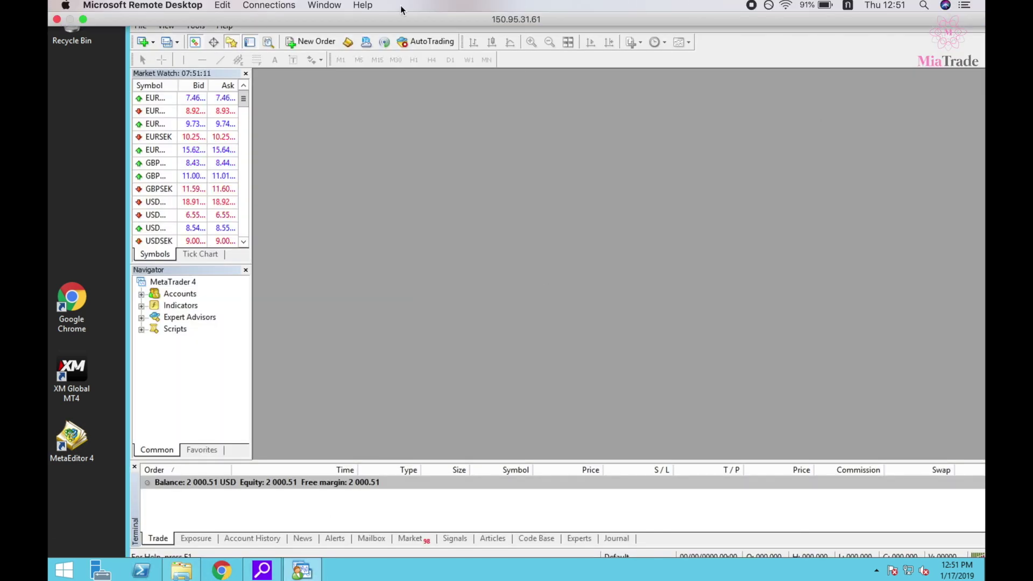
pyautogui.doubleClick(367, 9)
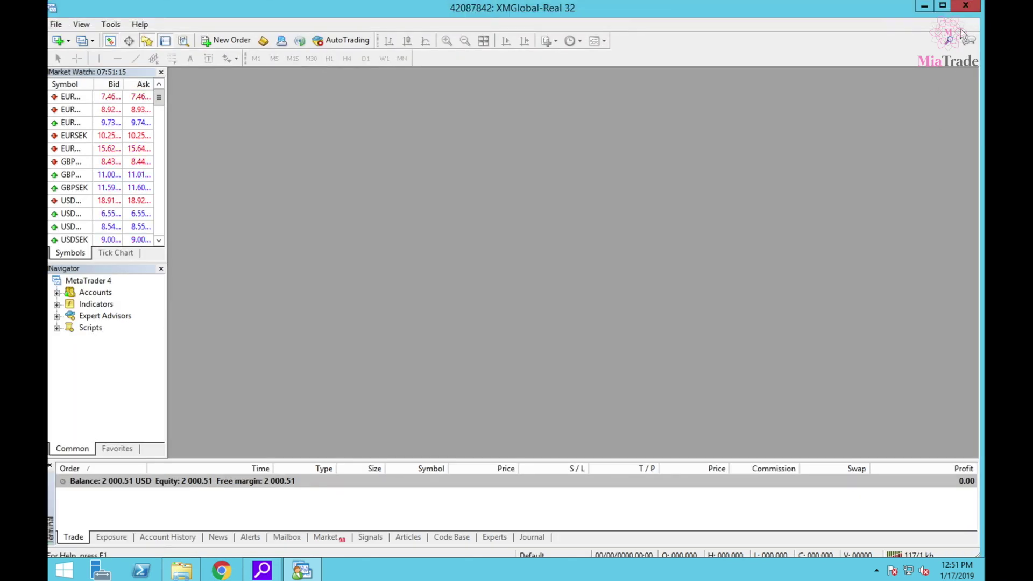
pyautogui.click(961, 6)
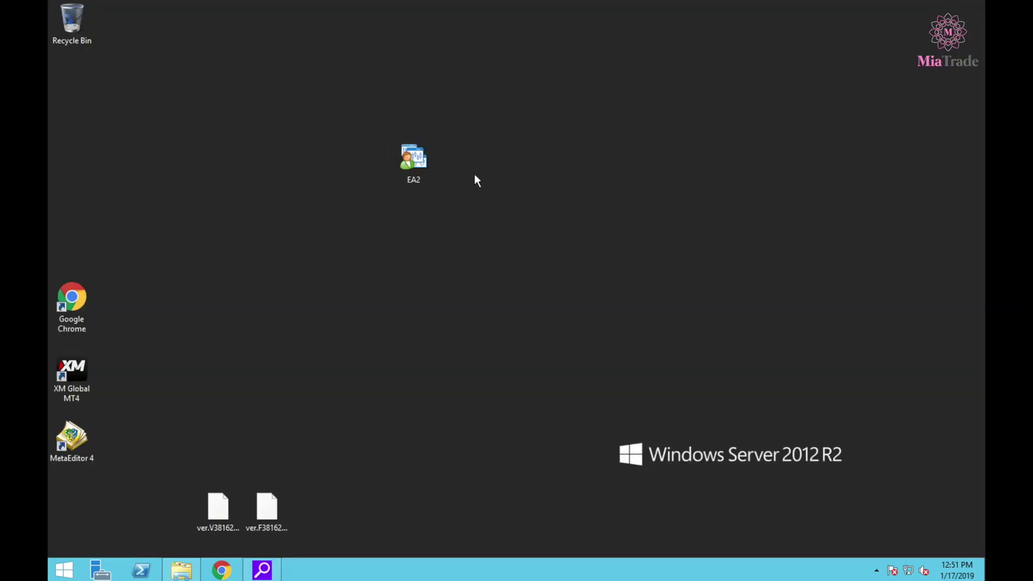
# Relaunch the second terminal from the EA2 shortcut and open two new USDJPY charts.
pyautogui.doubleClick(418, 161)
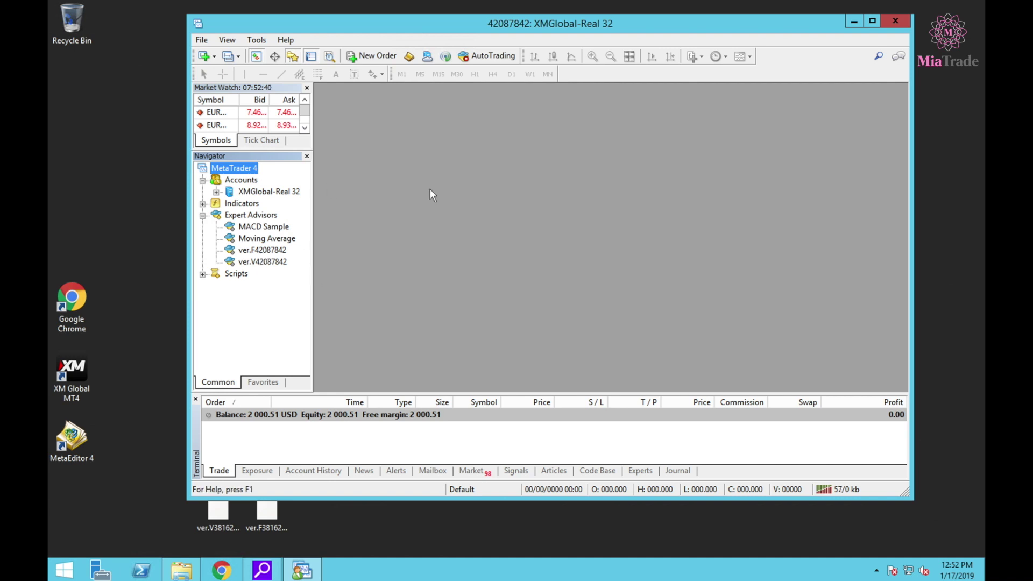
pyautogui.click(210, 57)
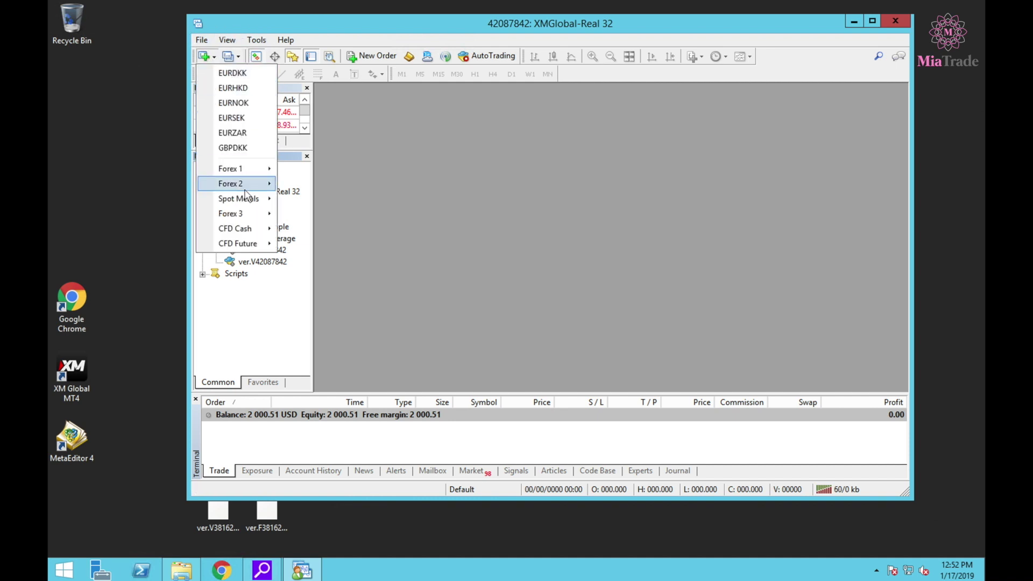
pyautogui.moveTo(253, 215)
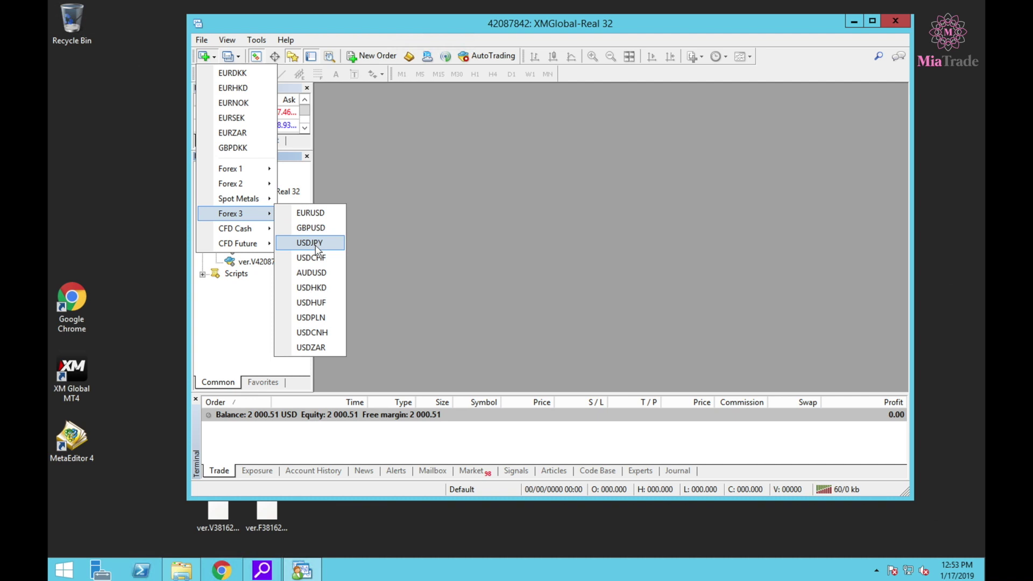
pyautogui.click(316, 245)
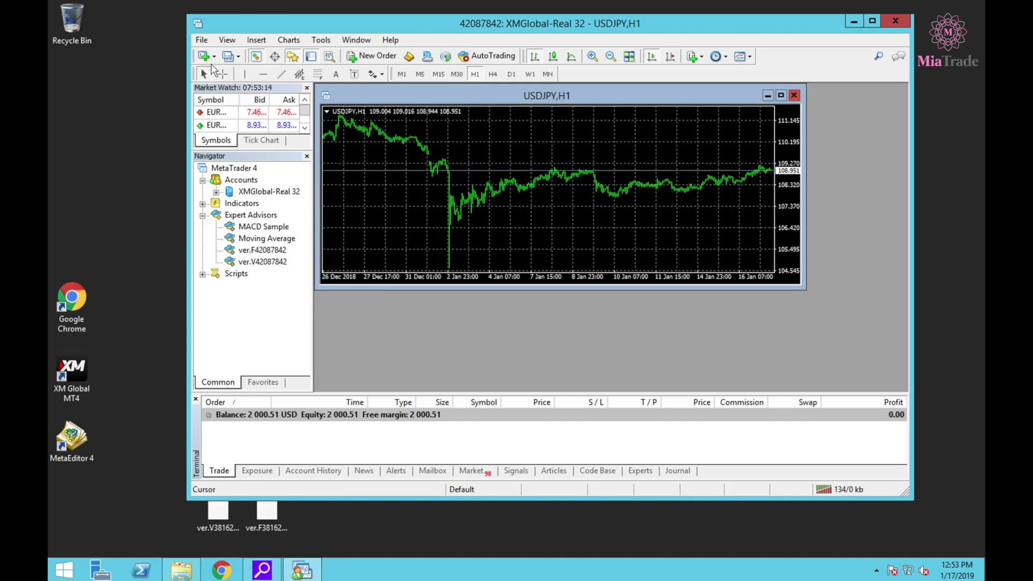
pyautogui.click(205, 57)
pyautogui.moveTo(242, 213)
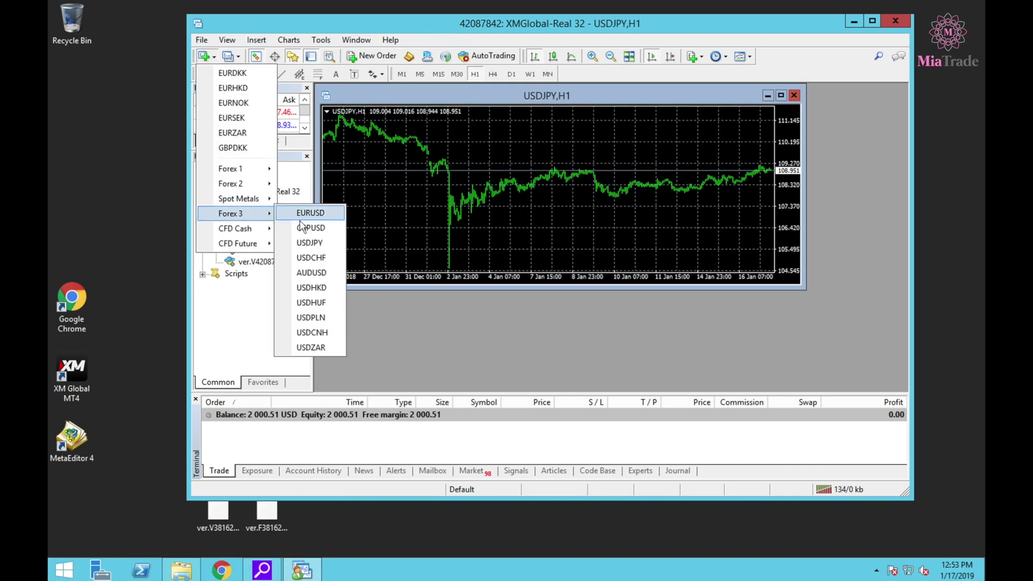
pyautogui.click(310, 242)
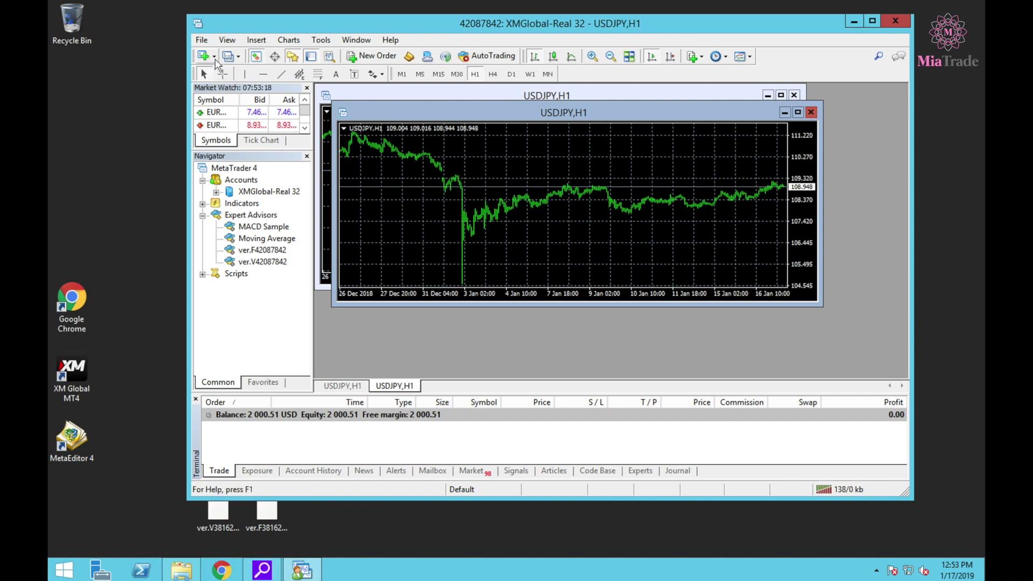
# Open new EURUSD and GOLD (Spot Metals) charts.
pyautogui.click(215, 58)
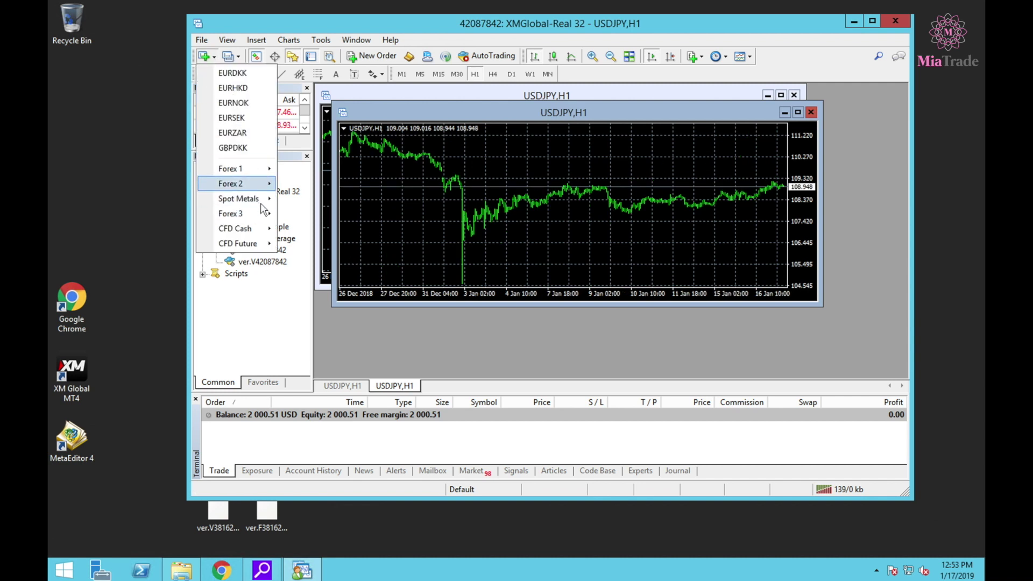
pyautogui.moveTo(266, 213)
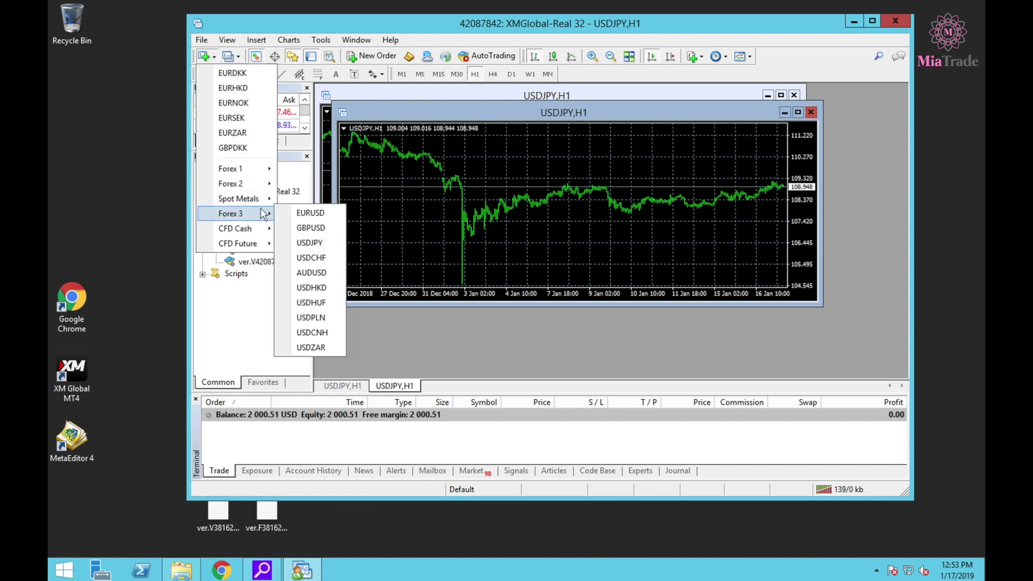
pyautogui.click(303, 217)
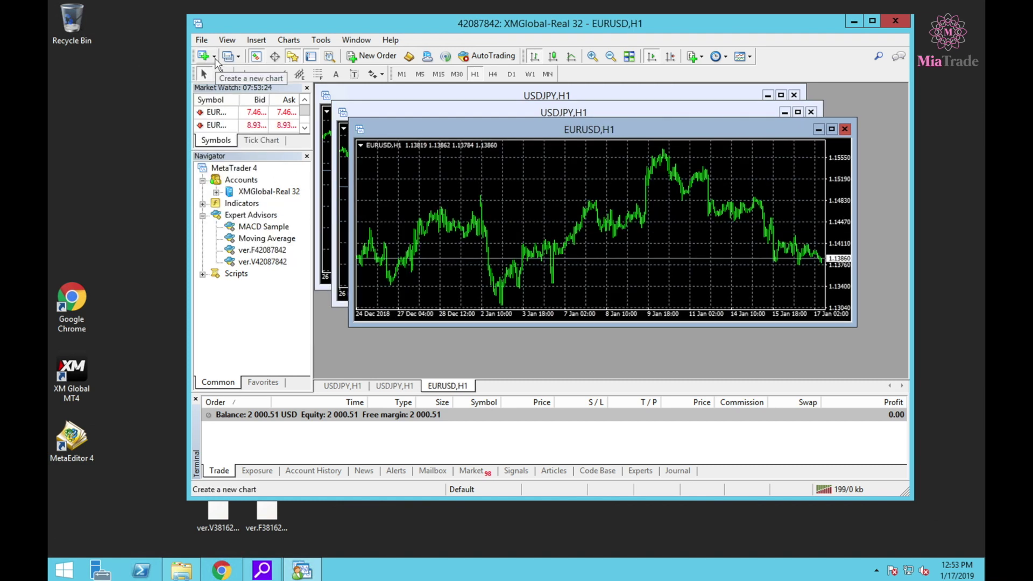
pyautogui.click(215, 60)
pyautogui.moveTo(258, 174)
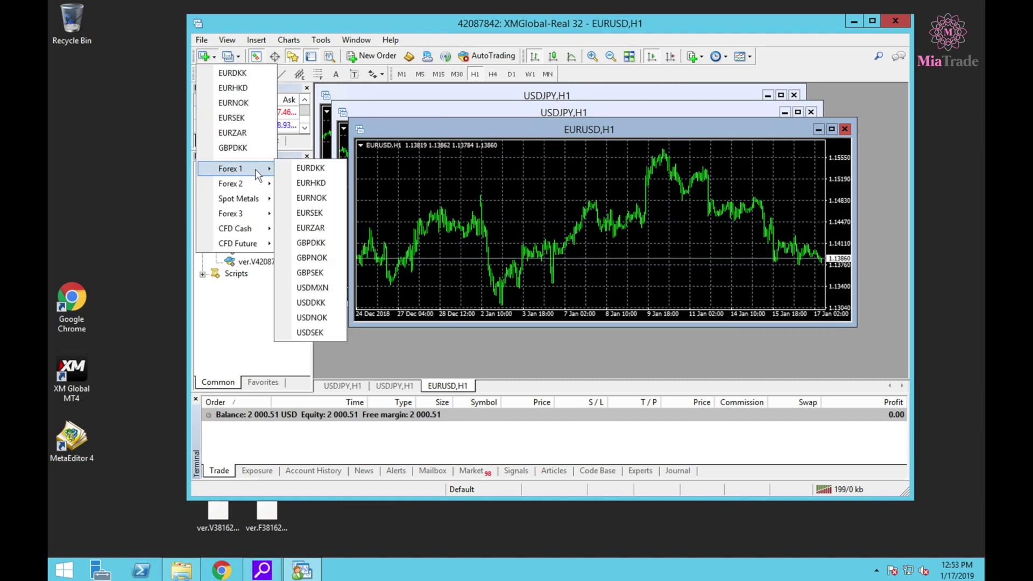
pyautogui.moveTo(252, 214)
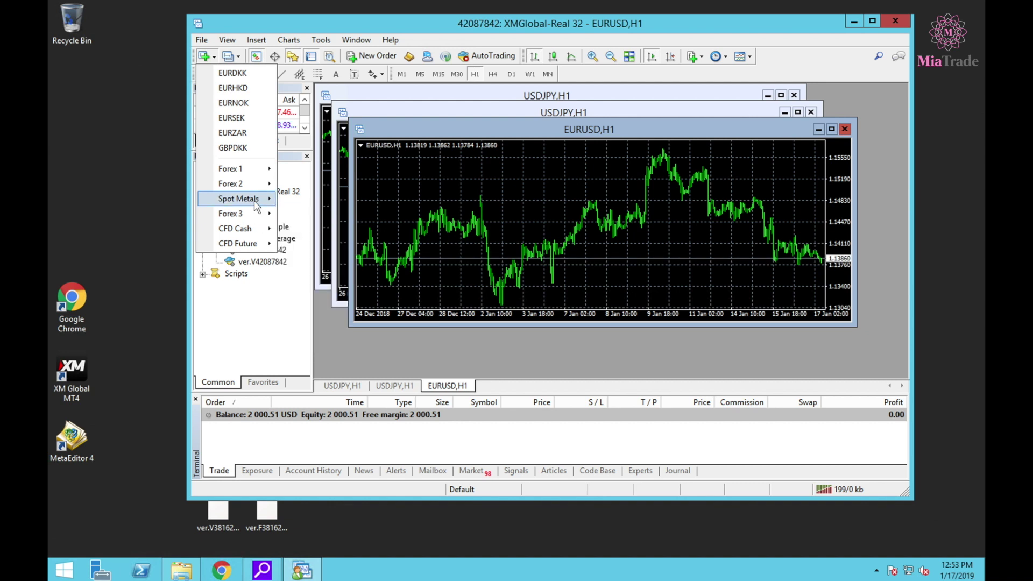
pyautogui.click(305, 200)
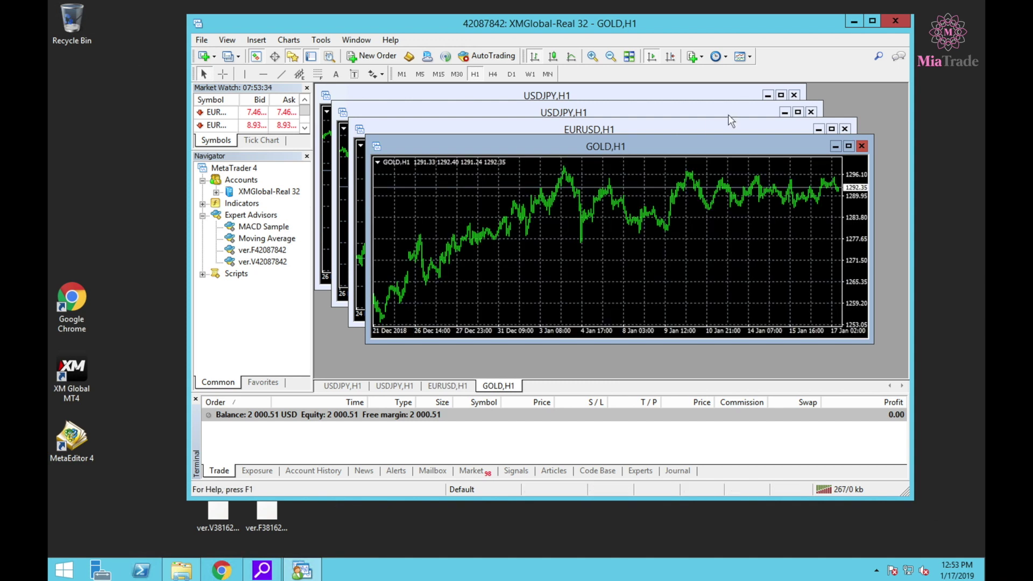
# Tile the four charts across the workspace and shift the terminal window left.
pyautogui.click(629, 57)
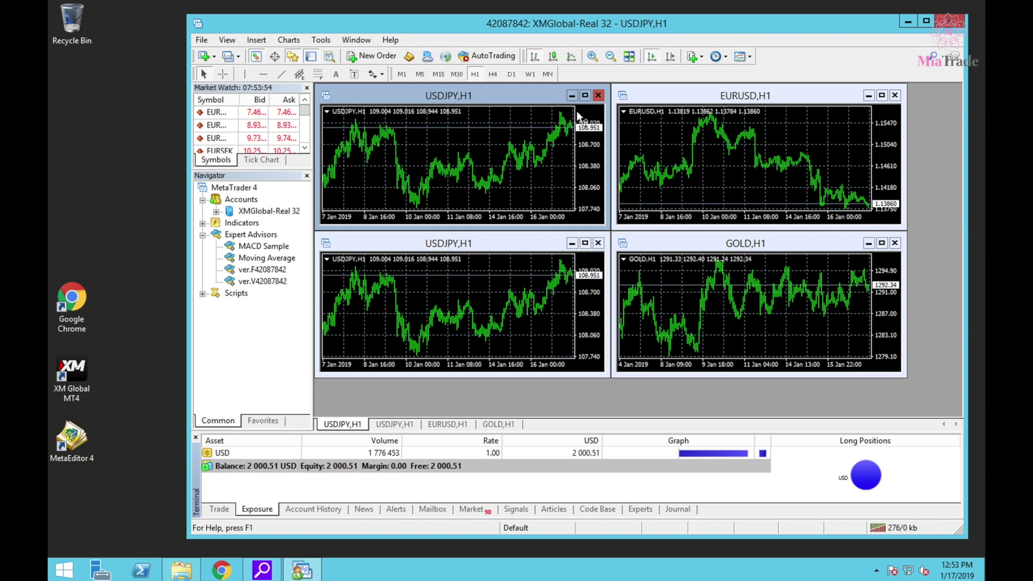
pyautogui.click(635, 60)
pyautogui.moveTo(570, 25); pyautogui.dragTo(505, 25)
pyautogui.rightClick(410, 131)
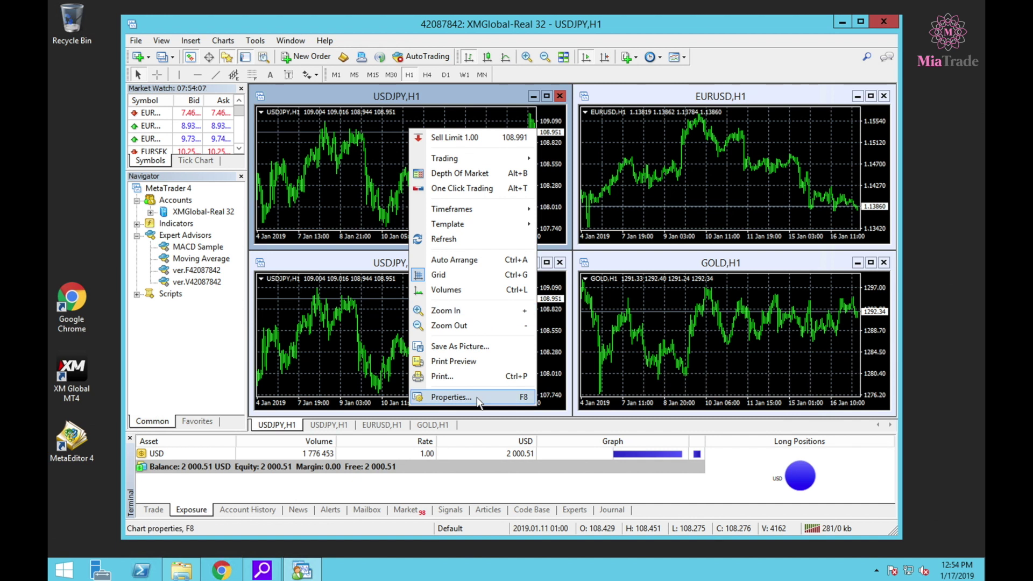
pyautogui.click(451, 397)
pyautogui.press('Return')
pyautogui.click(569, 110)
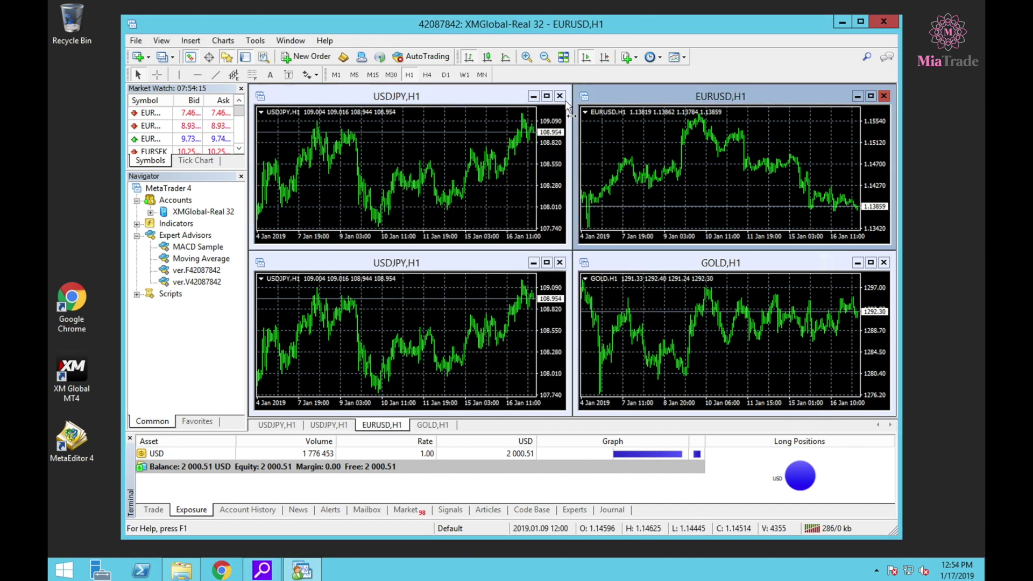
# Give the top USDJPY chart red Bar Down, Lime bull and Red bear candles.
pyautogui.rightClick(416, 131)
pyautogui.click(447, 397)
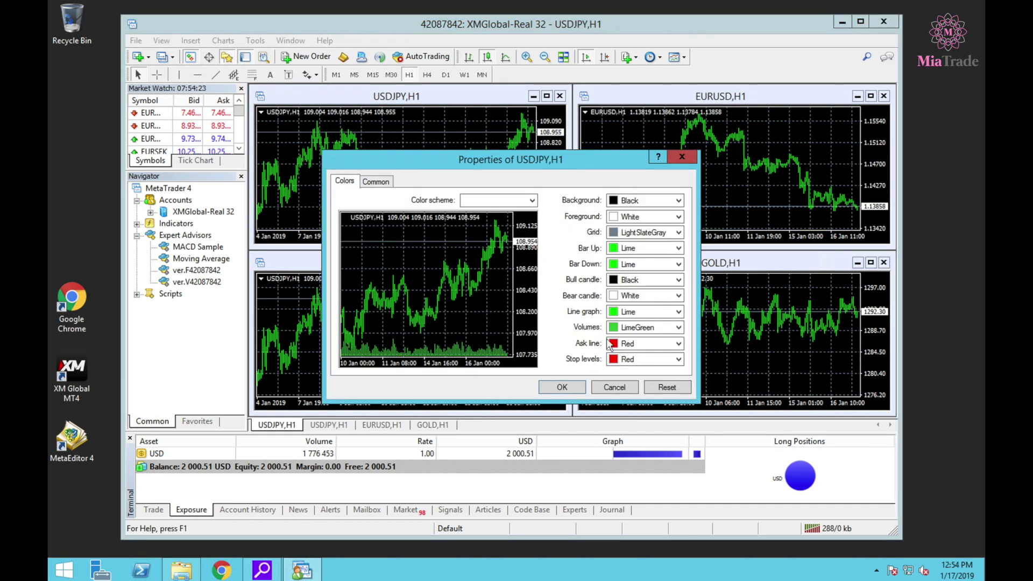
pyautogui.click(619, 264)
pyautogui.click(696, 343)
pyautogui.click(615, 280)
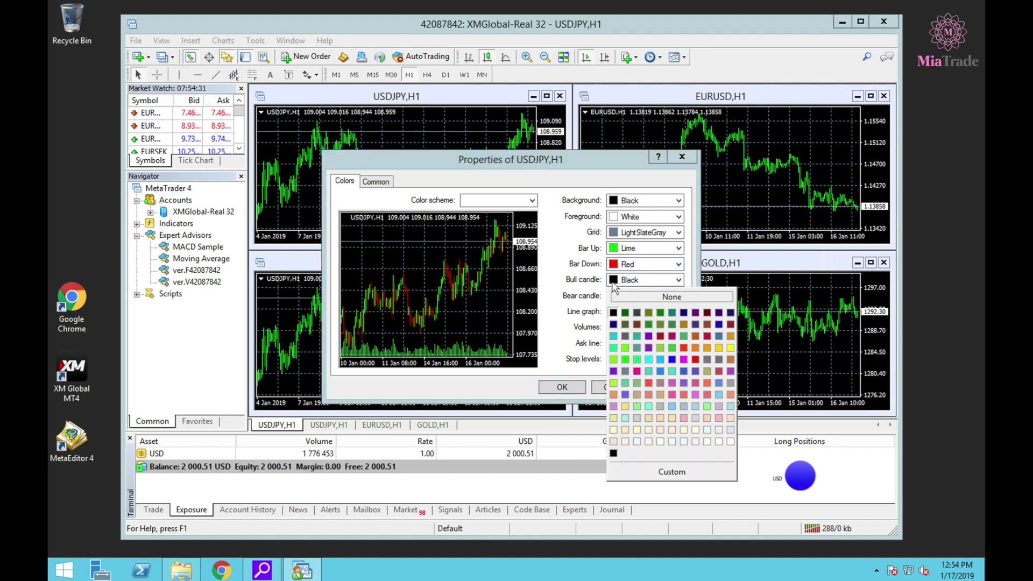
pyautogui.click(625, 359)
pyautogui.click(614, 296)
pyautogui.click(696, 375)
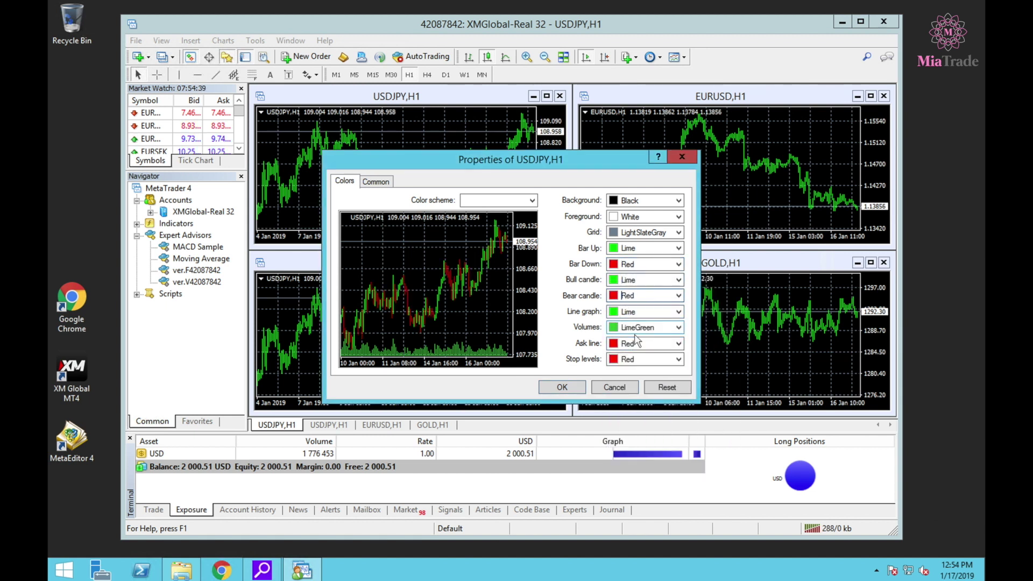
pyautogui.click(561, 387)
pyautogui.click(527, 57)
pyautogui.click(527, 57)
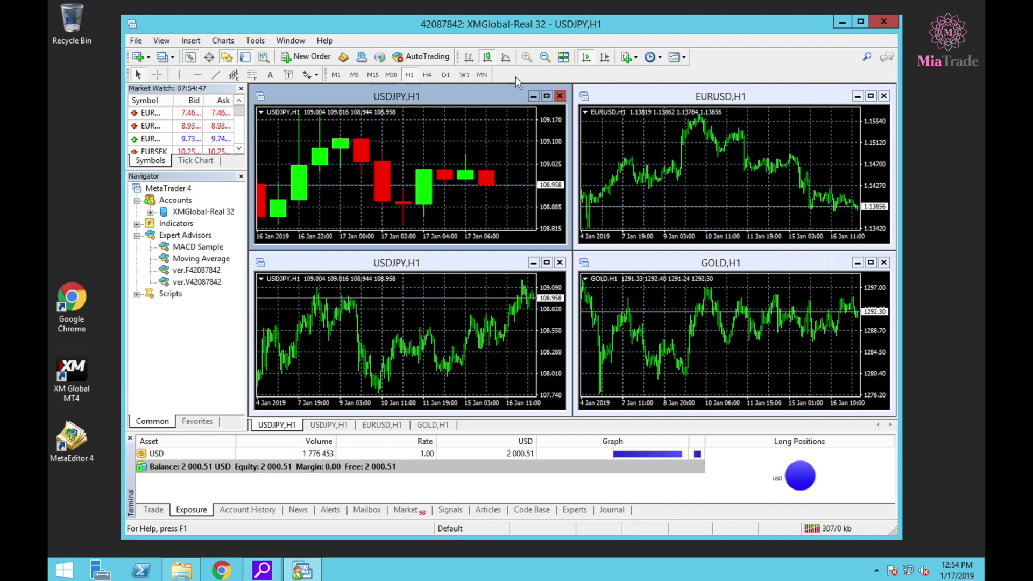
pyautogui.click(545, 56)
# Set the EURUSD chart's bull candles to Lime via its F8 properties.
pyautogui.click(579, 156)
pyautogui.press('F8')
pyautogui.click(615, 280)
pyautogui.click(617, 283)
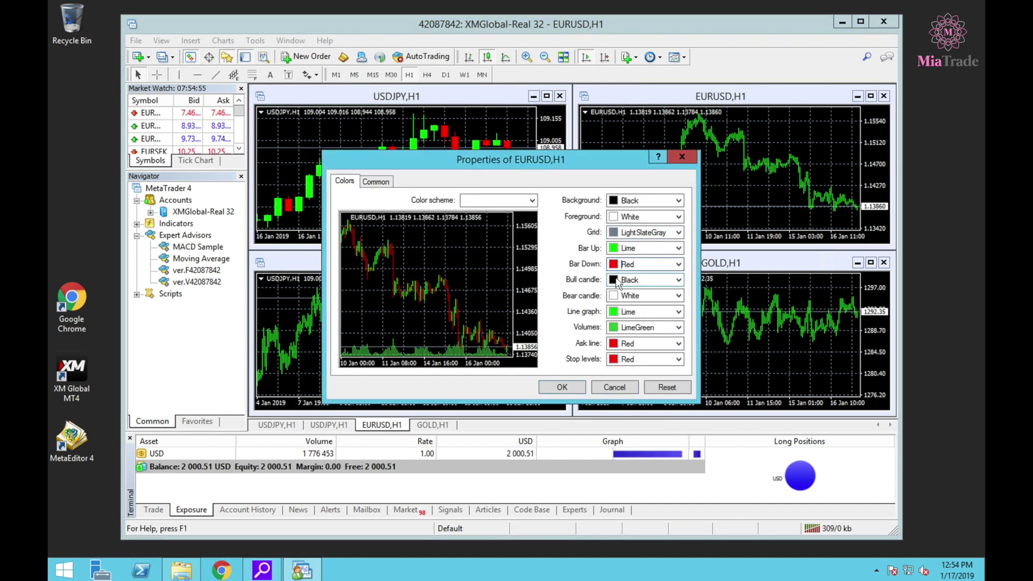
pyautogui.click(617, 279)
pyautogui.click(625, 359)
pyautogui.click(562, 387)
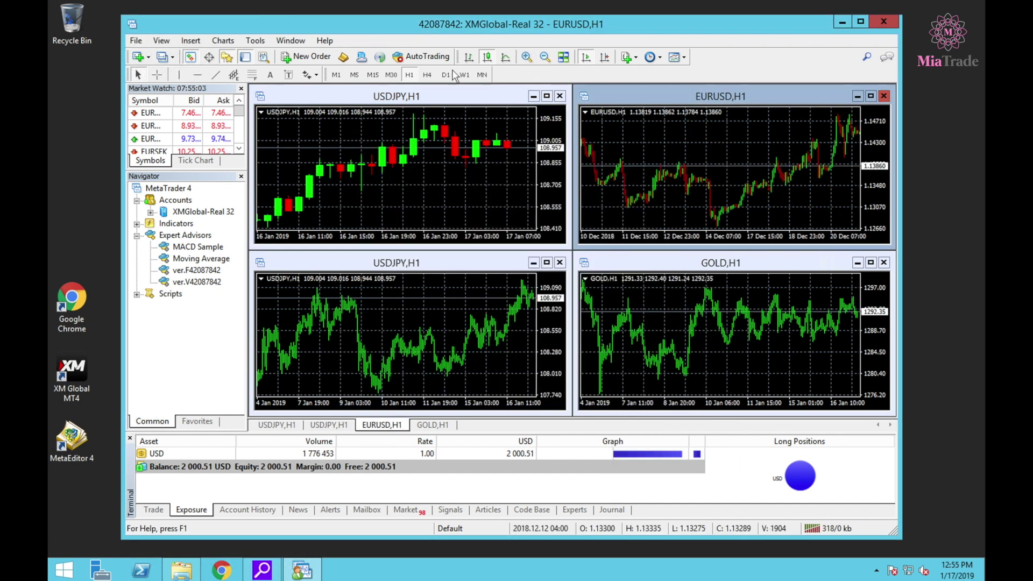
# Set the lower USDJPY chart to Lime bull and Red bear candles.
pyautogui.rightClick(405, 302)
pyautogui.click(518, 293)
pyautogui.click(621, 280)
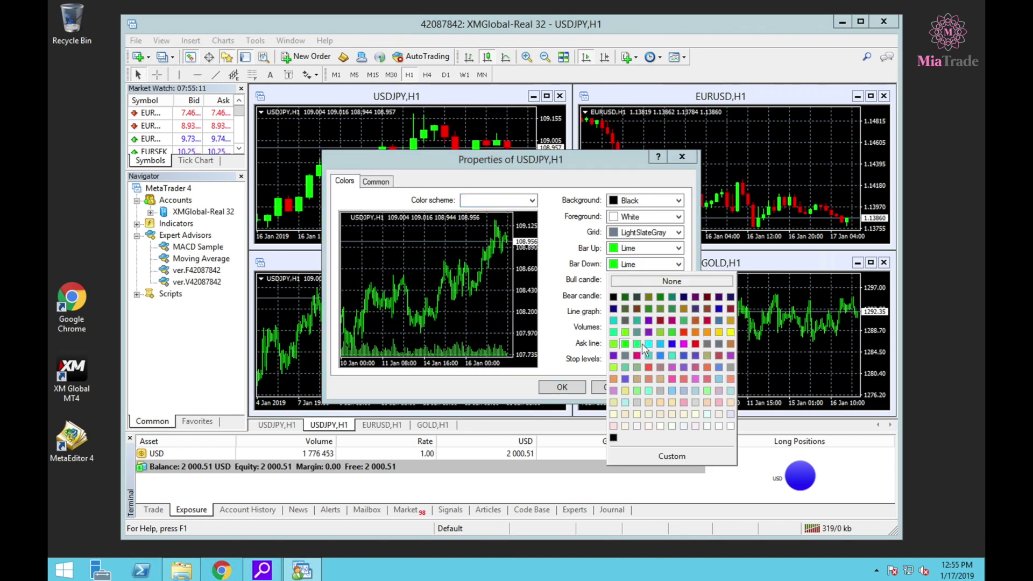
pyautogui.click(644, 349)
pyautogui.click(645, 296)
pyautogui.click(695, 360)
pyautogui.click(562, 387)
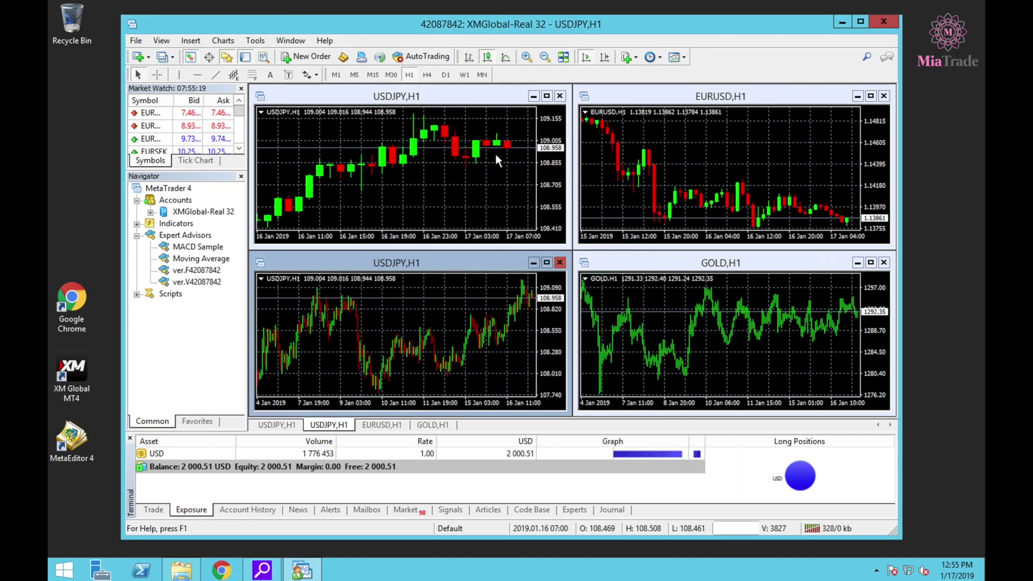
# Set the GOLD chart to Lime bull and Red bear candles, then zoom in.
pyautogui.rightClick(690, 293)
pyautogui.click(727, 285)
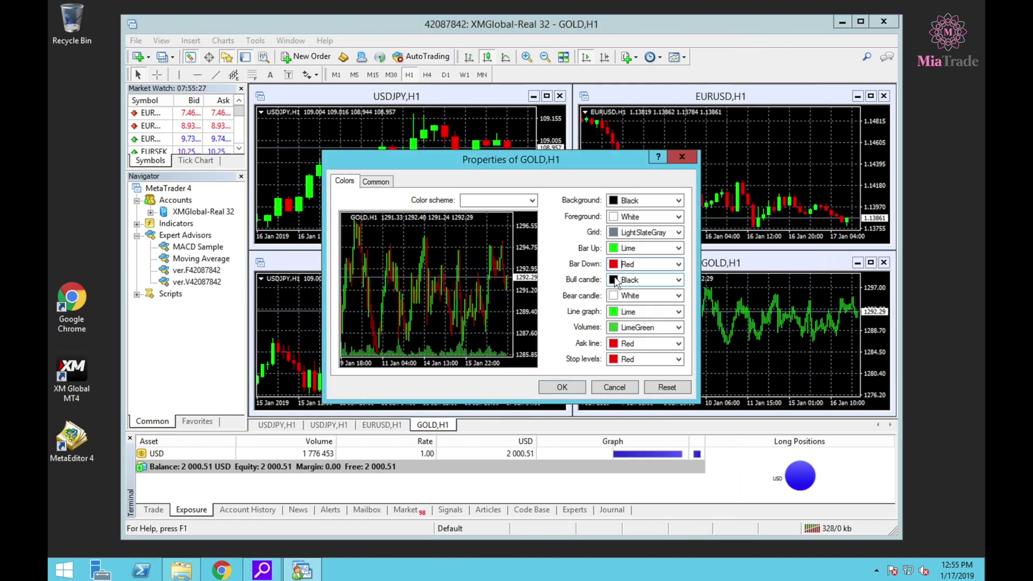
pyautogui.click(621, 280)
pyautogui.click(644, 349)
pyautogui.click(646, 296)
pyautogui.click(695, 359)
pyautogui.click(562, 386)
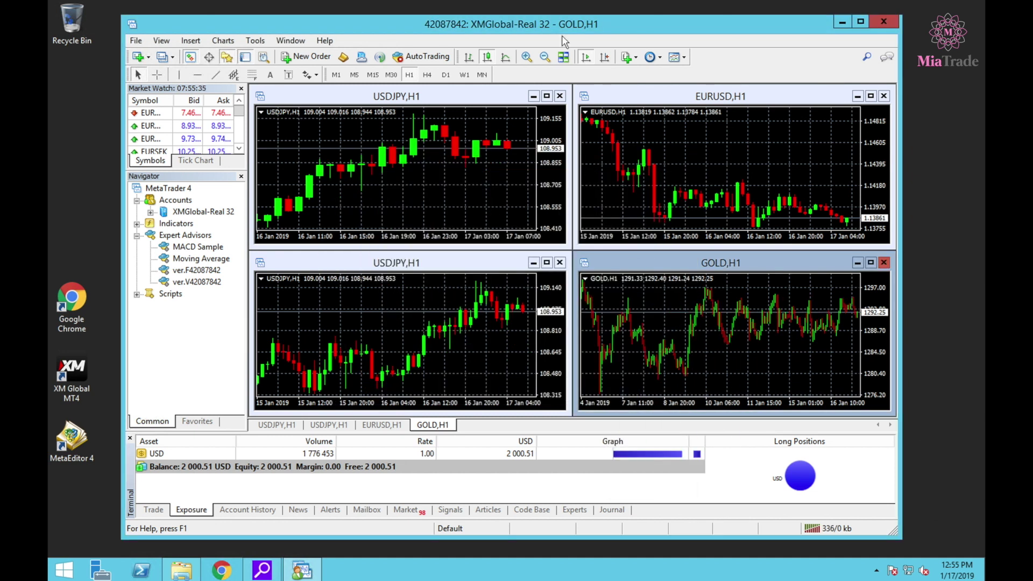
pyautogui.click(526, 58)
# Put the top USDJPY chart on M5 and the lower USDJPY chart on M1.
pyautogui.click(526, 57)
pyautogui.click(440, 147)
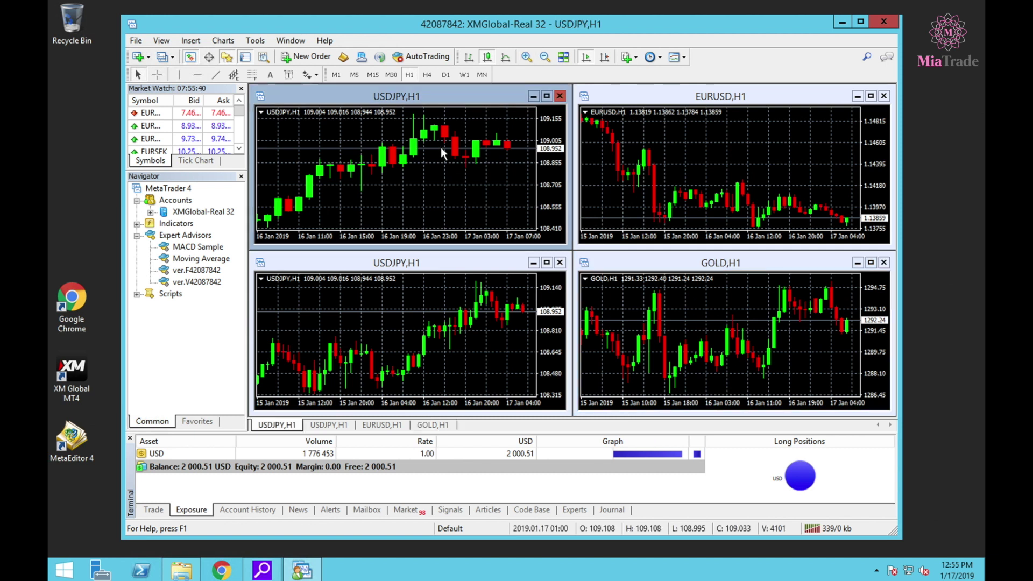
pyautogui.click(356, 76)
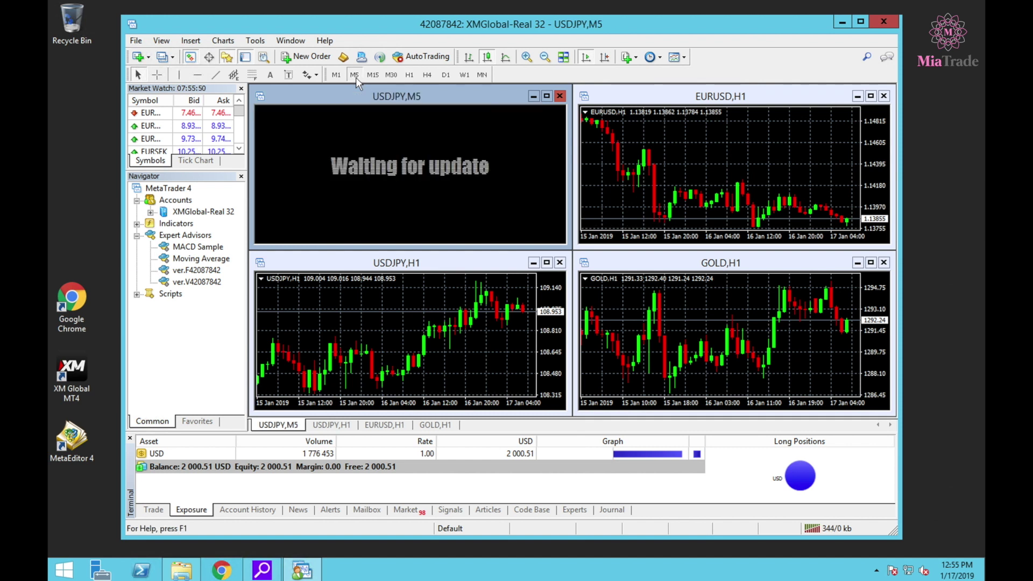
pyautogui.click(675, 146)
pyautogui.click(453, 289)
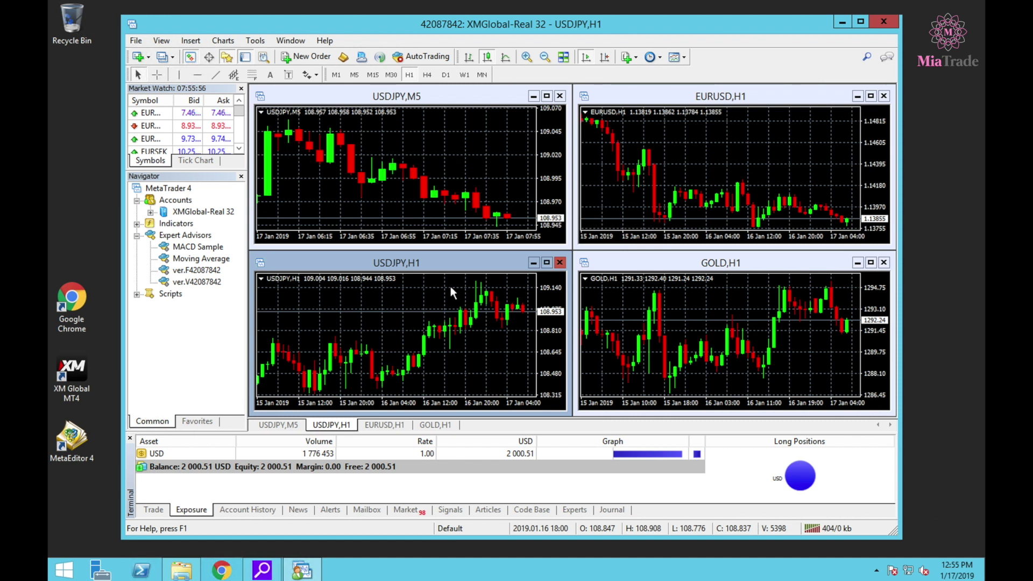
pyautogui.click(336, 75)
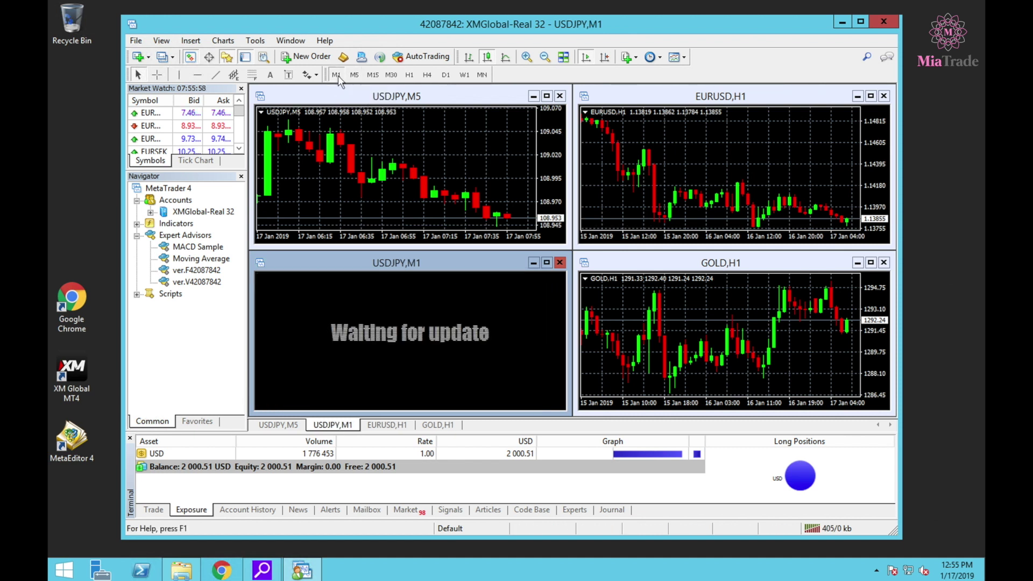
# Switch the EURUSD chart to M1, leaving GOLD on H1, and reselect USDJPY,M5.
pyautogui.click(685, 217)
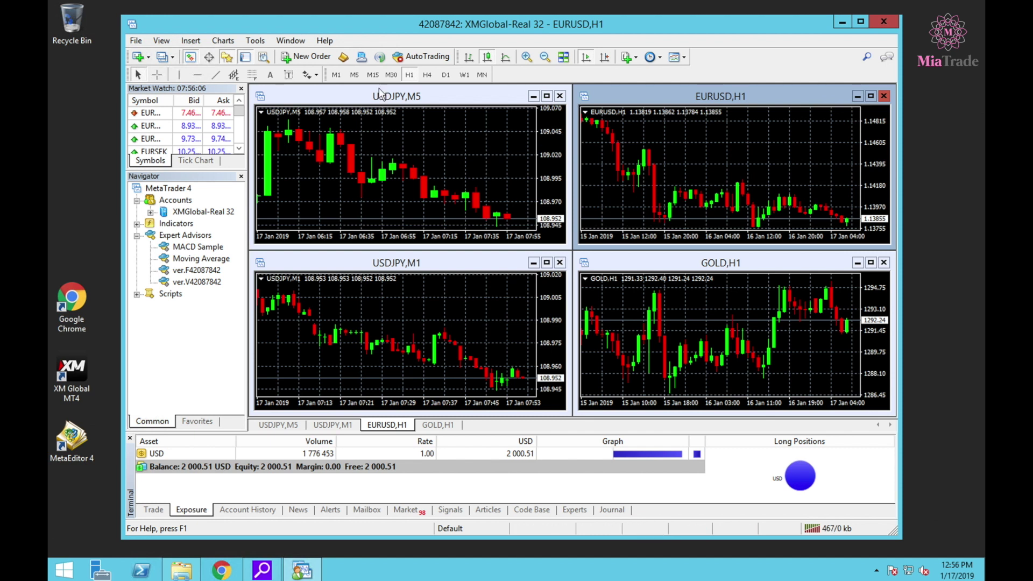
pyautogui.click(336, 76)
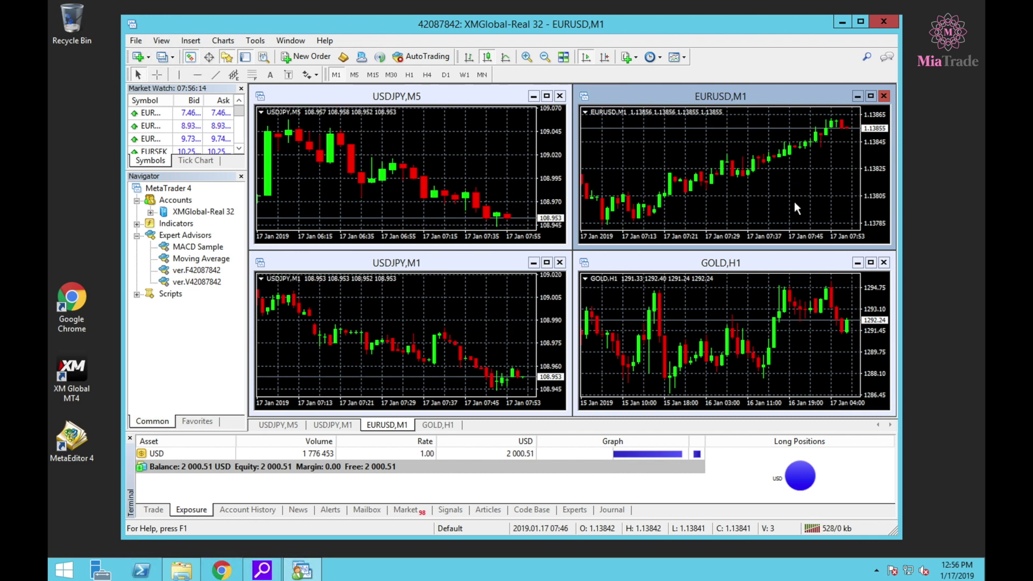
pyautogui.click(728, 309)
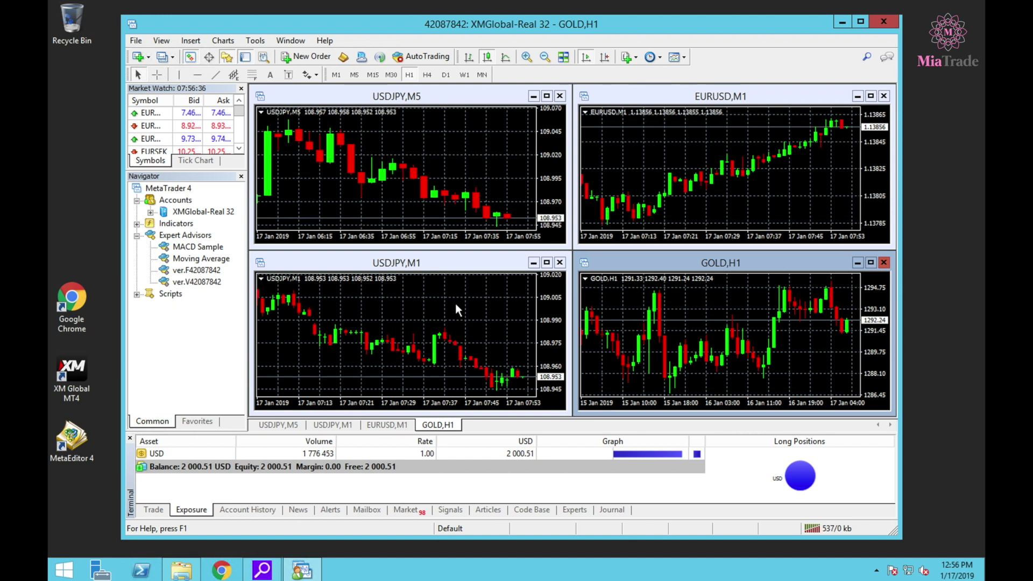
pyautogui.click(426, 202)
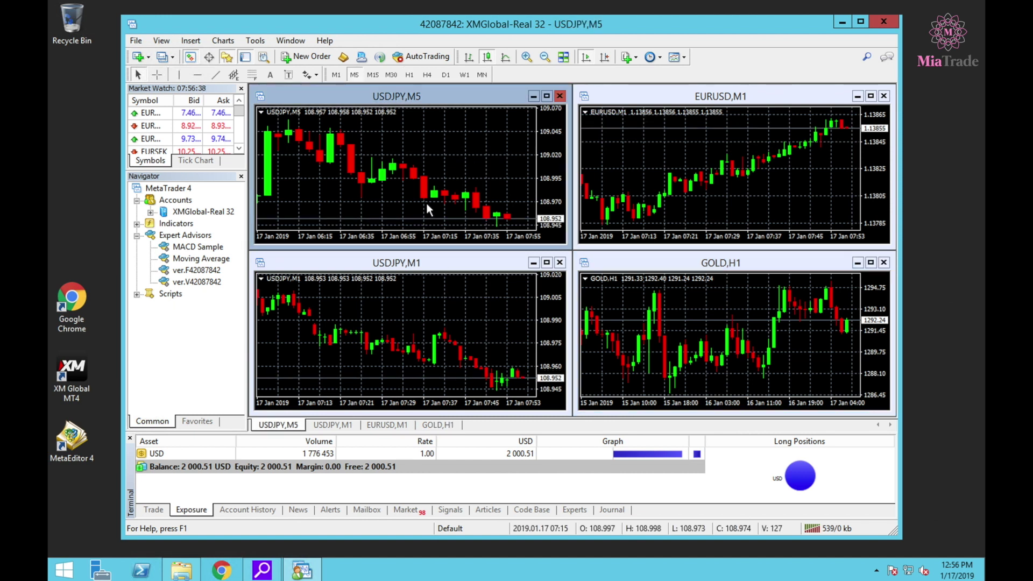
# Drag ver.F42087842 onto USDJPY,M5, review its Lots and Magic inputs, and confirm.
pyautogui.click(198, 270)
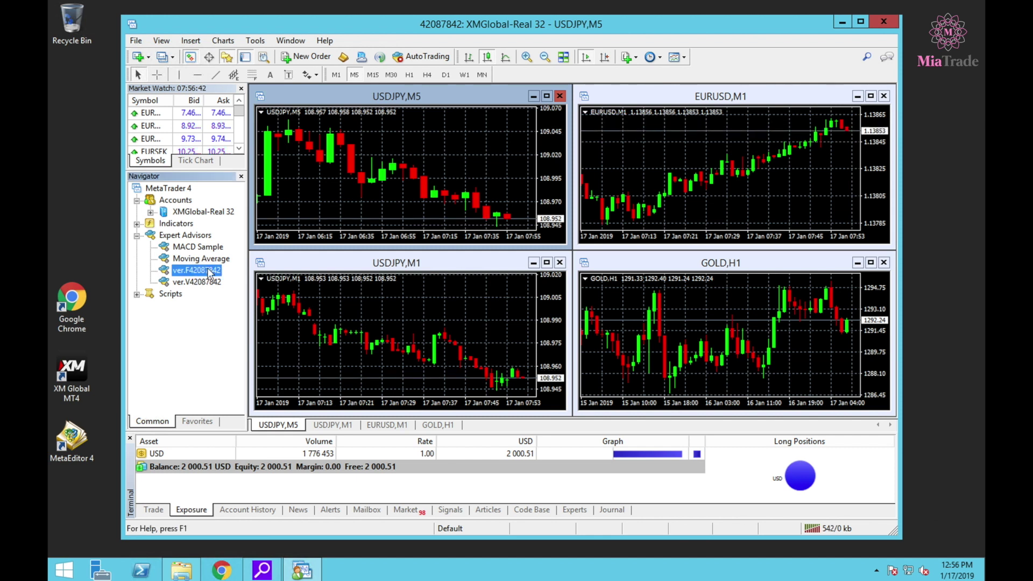
pyautogui.moveTo(208, 269); pyautogui.dragTo(447, 132)
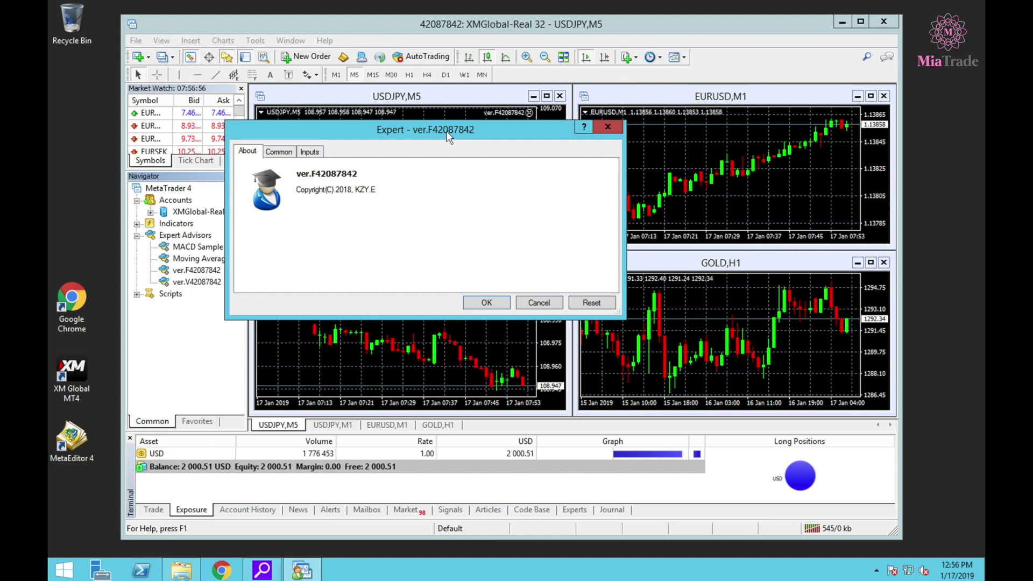
pyautogui.click(279, 153)
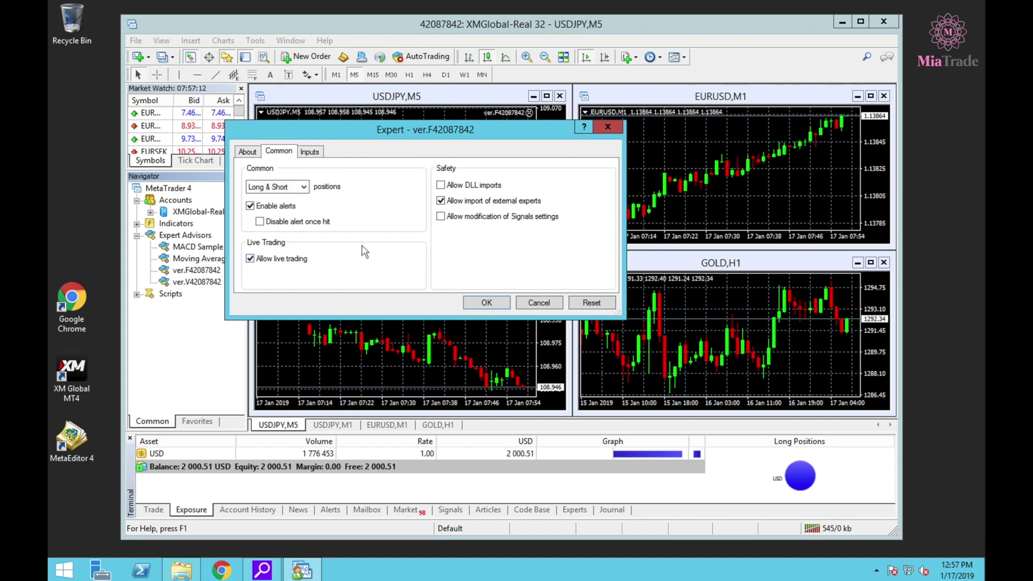
pyautogui.click(320, 157)
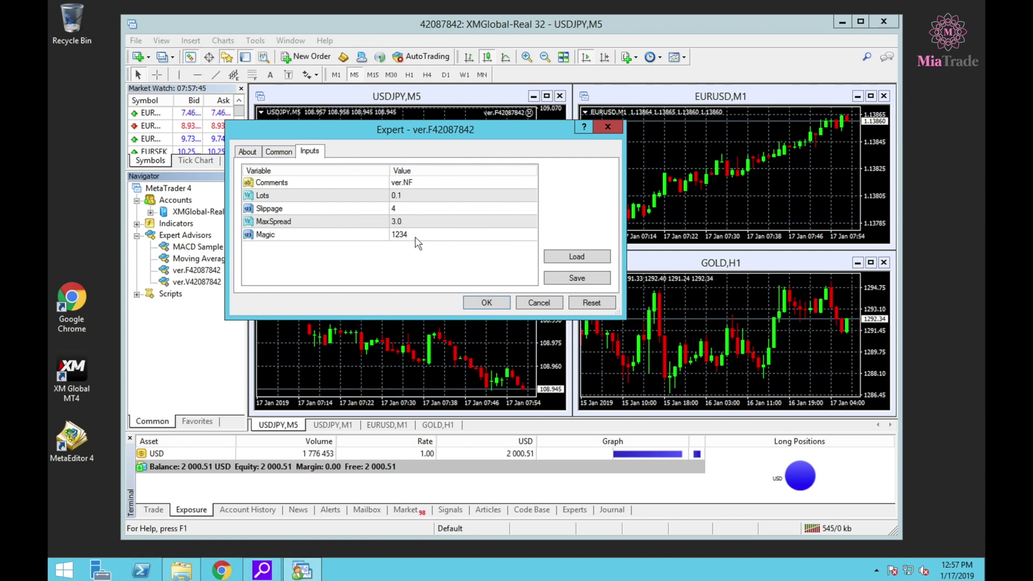
pyautogui.click(409, 201)
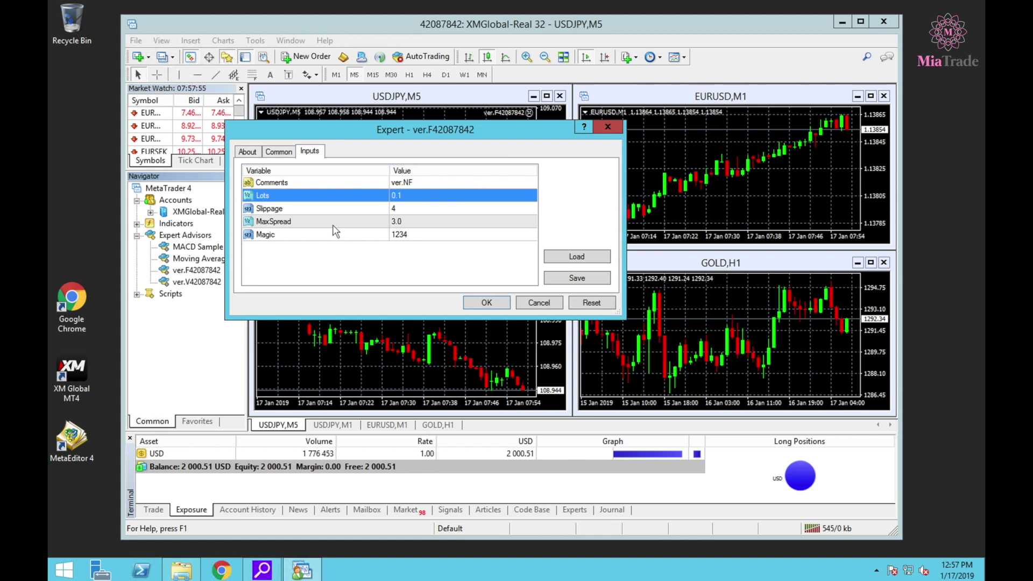
pyautogui.click(391, 239)
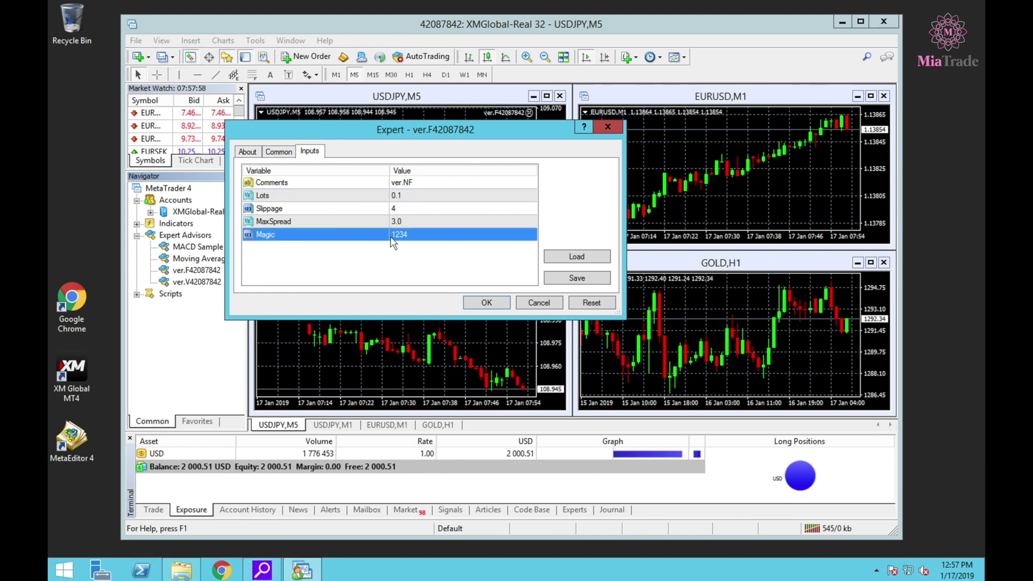
pyautogui.click(423, 237)
pyautogui.click(282, 152)
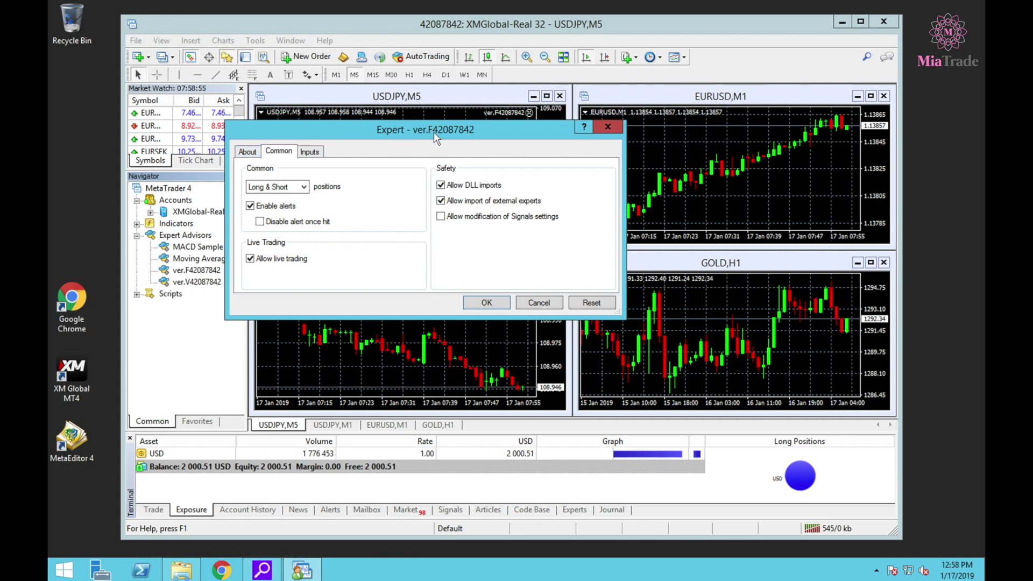
pyautogui.click(479, 304)
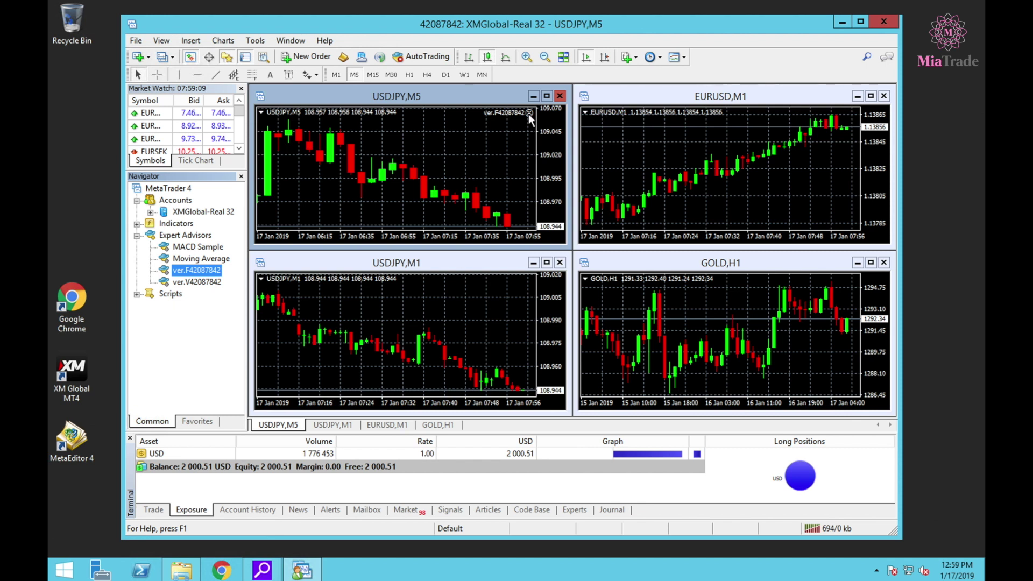
# Drop ver.V42087842 onto USDJPY,M1 set to Only Long with live trading and DLL imports allowed.
pyautogui.click(412, 299)
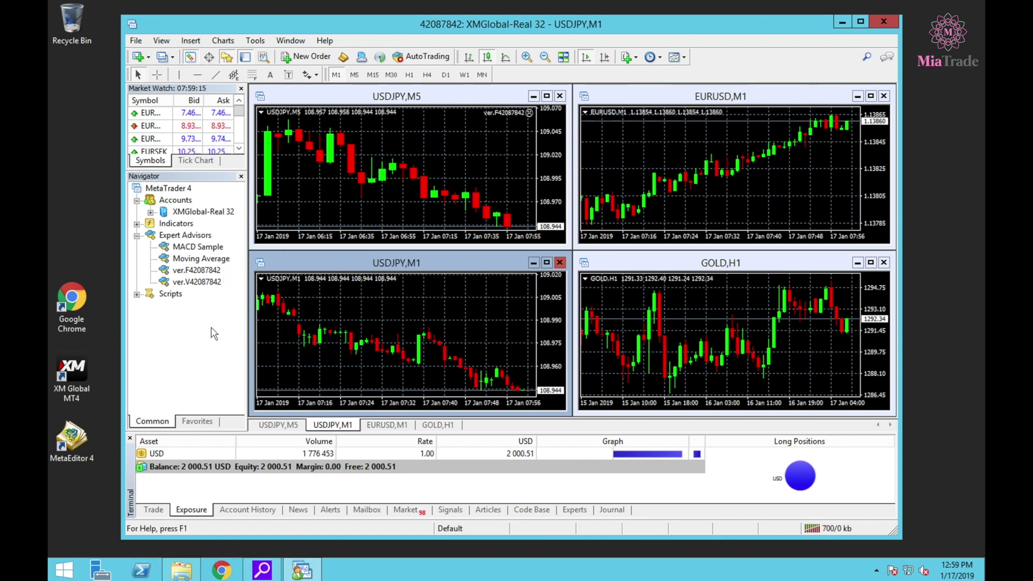
pyautogui.click(201, 285)
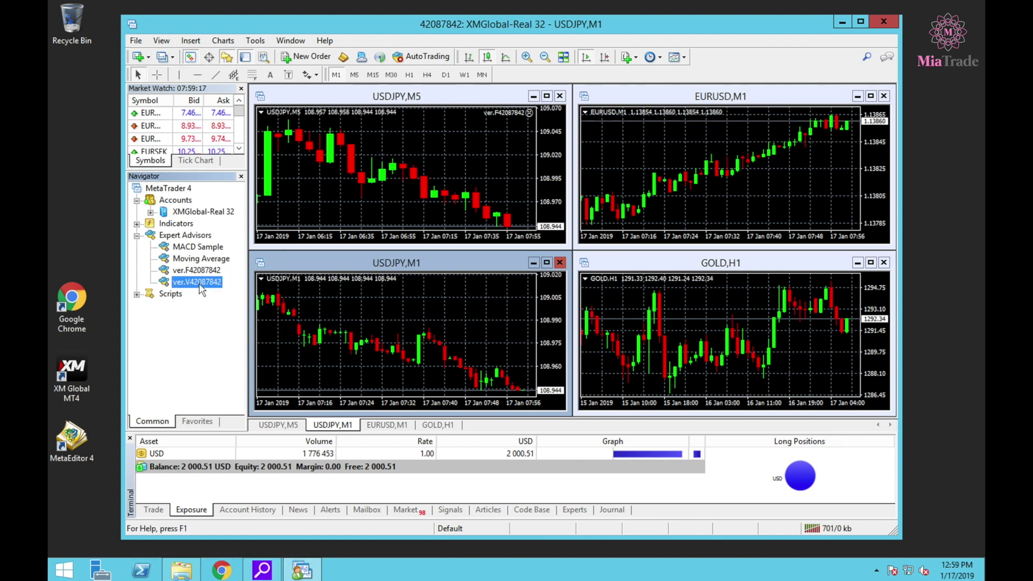
pyautogui.moveTo(203, 282); pyautogui.dragTo(360, 316)
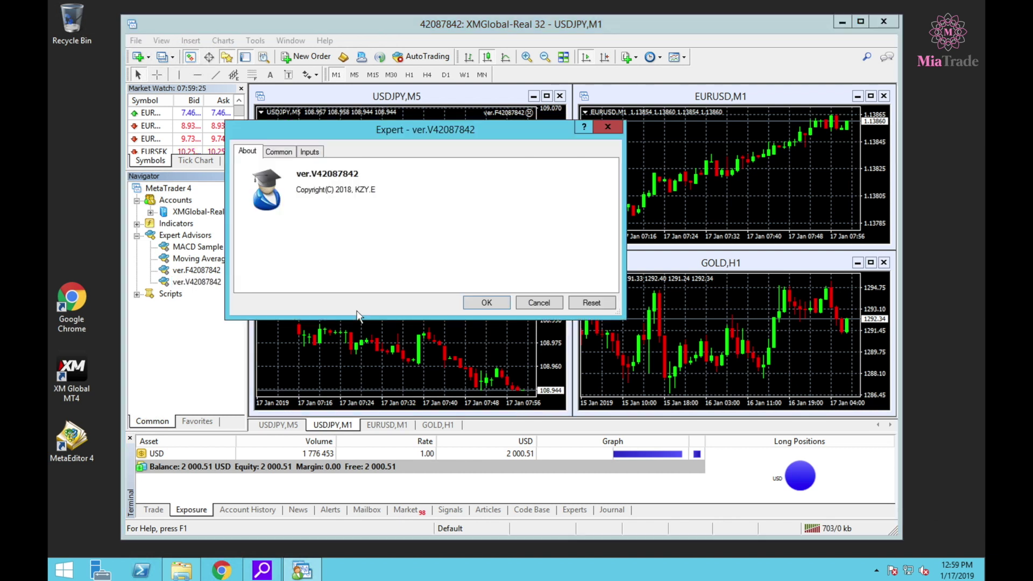
pyautogui.click(283, 154)
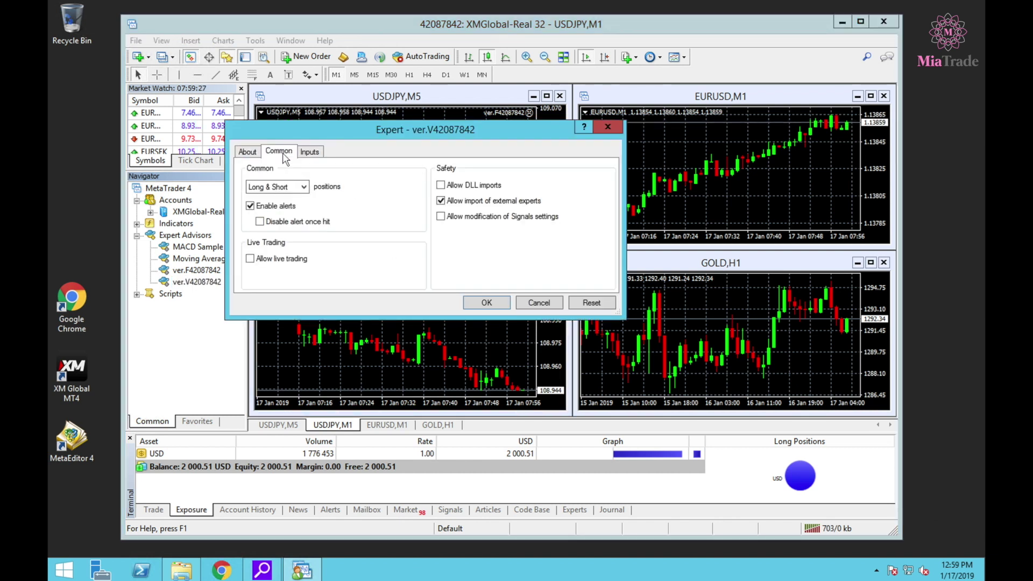
pyautogui.click(304, 187)
pyautogui.click(300, 203)
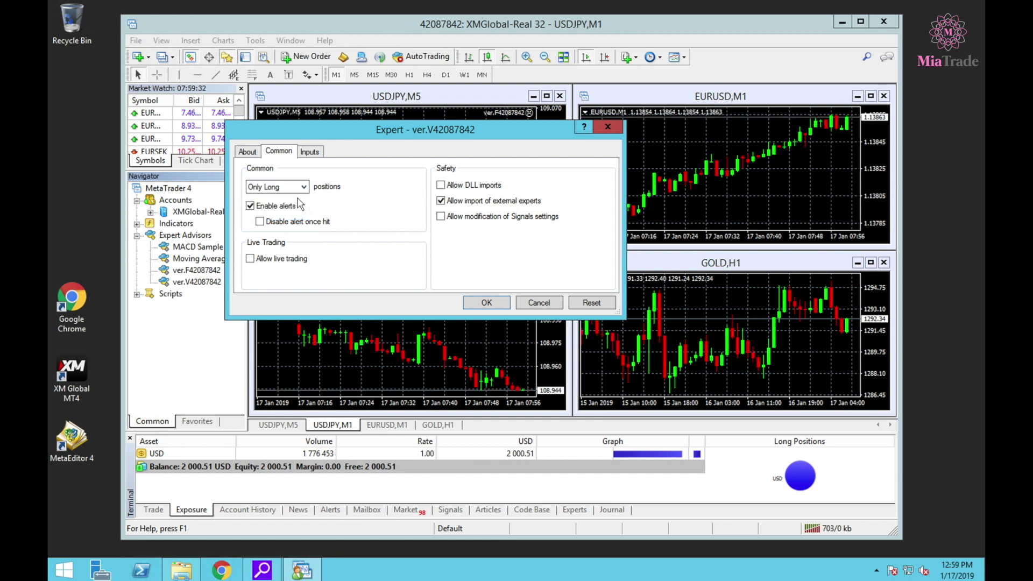
pyautogui.click(250, 259)
pyautogui.click(442, 185)
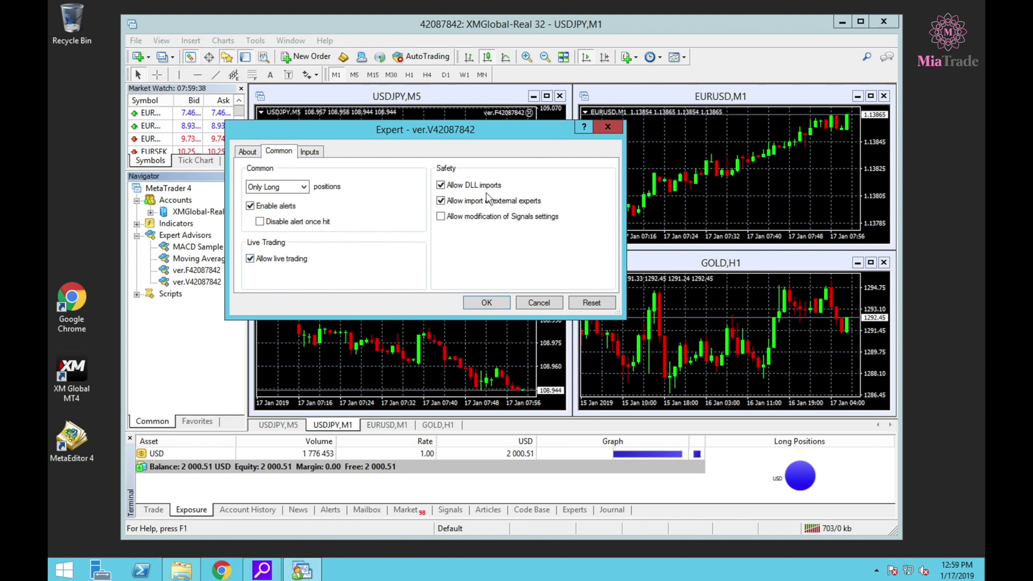
# Change the Magic input from 1234 to 135798, recheck the settings and confirm.
pyautogui.click(311, 153)
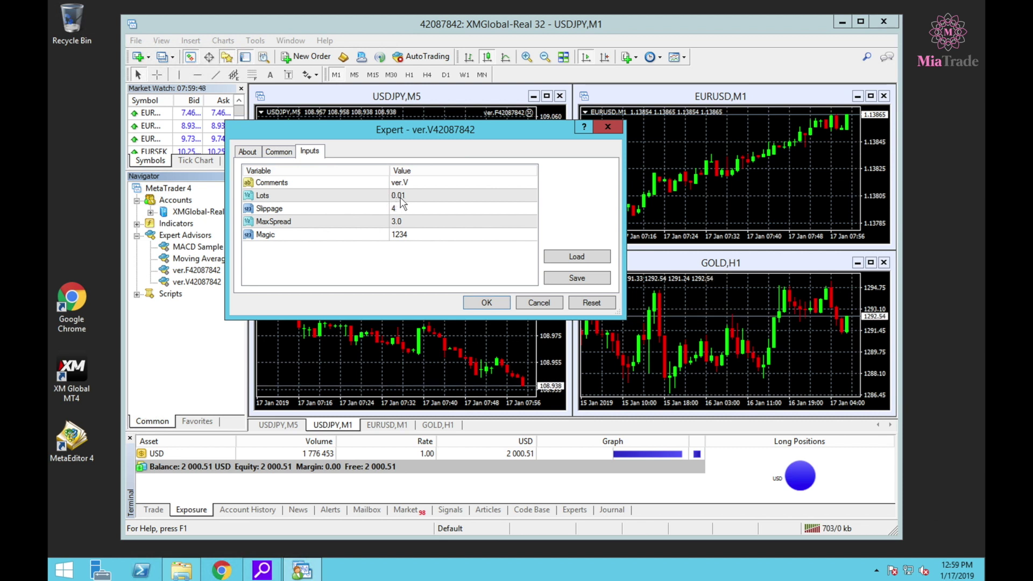
pyautogui.click(417, 235)
pyautogui.click(416, 235)
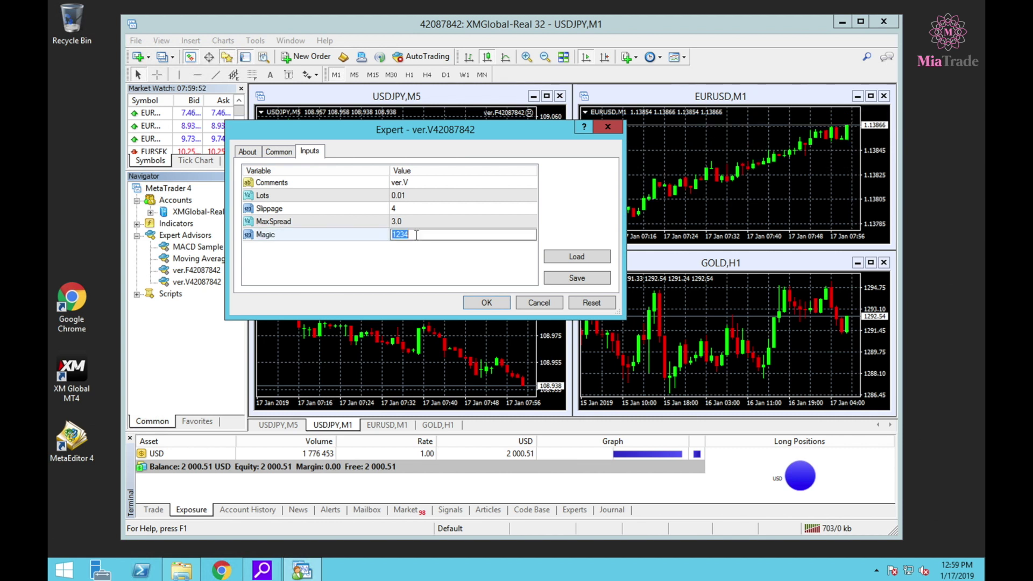
pyautogui.press('BackSpace')
pyautogui.write('134')
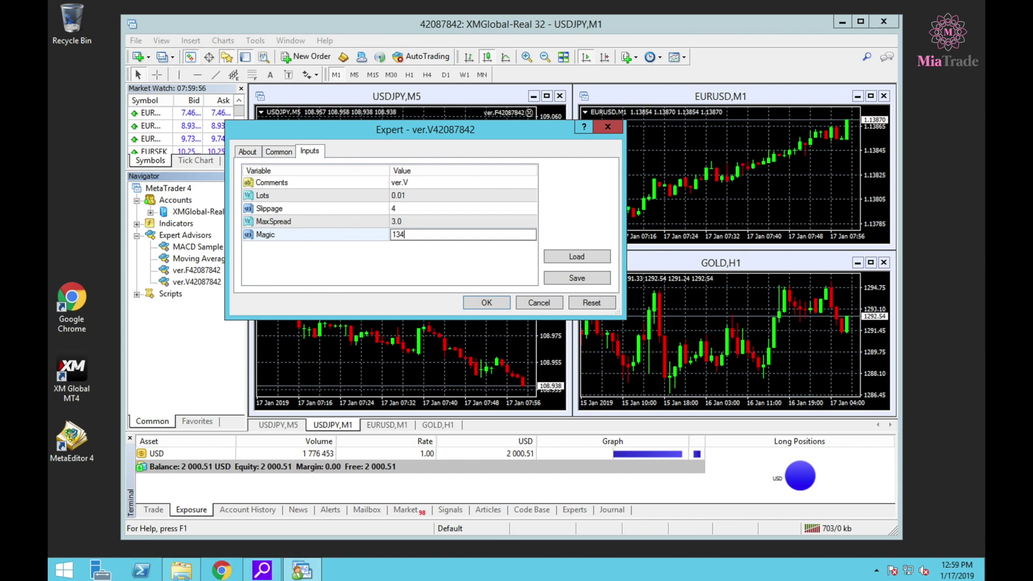
pyautogui.write('798')
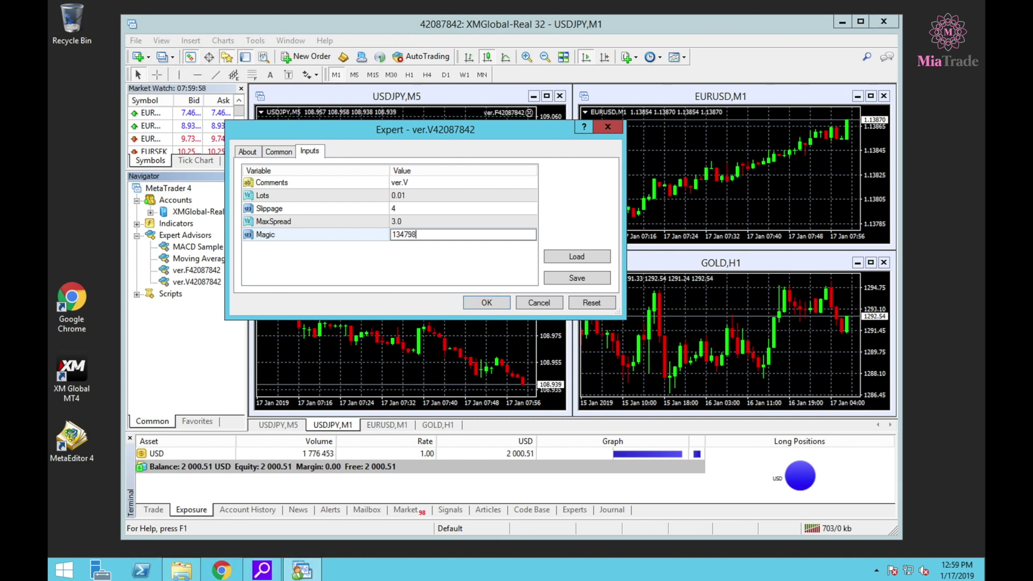
pyautogui.click(427, 257)
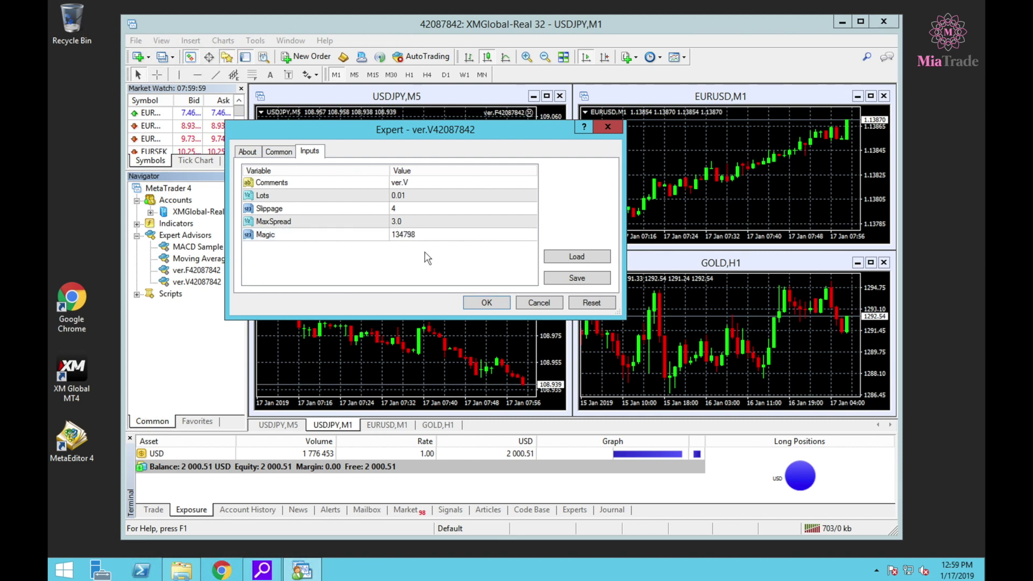
pyautogui.click(405, 235)
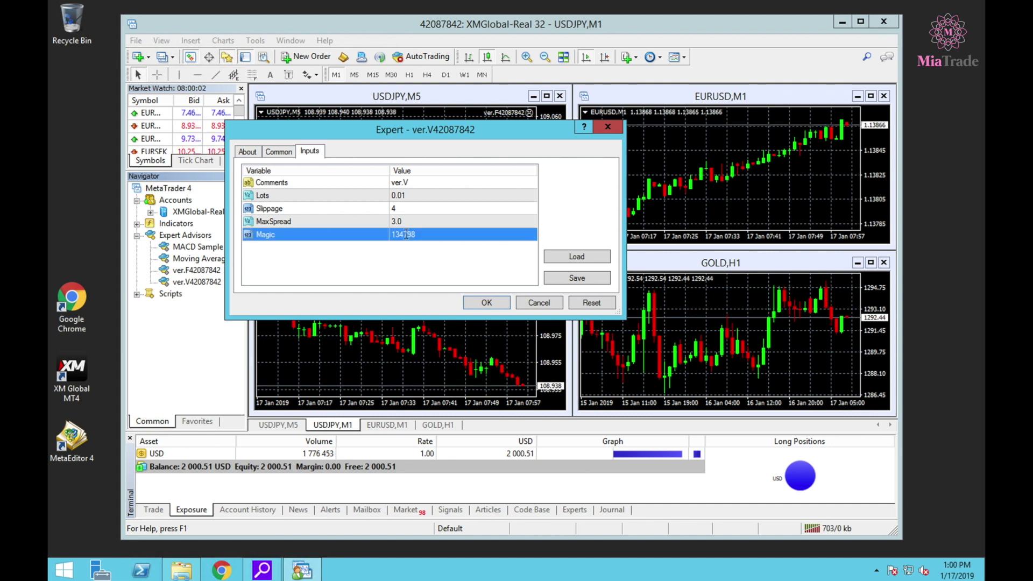
pyautogui.click(405, 234)
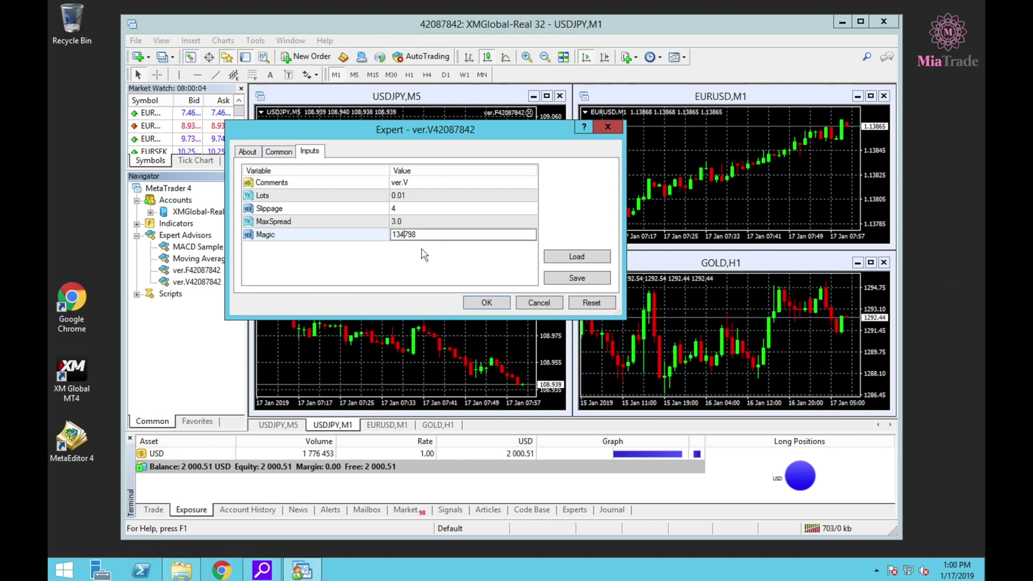
pyautogui.press('BackSpace')
pyautogui.write('5')
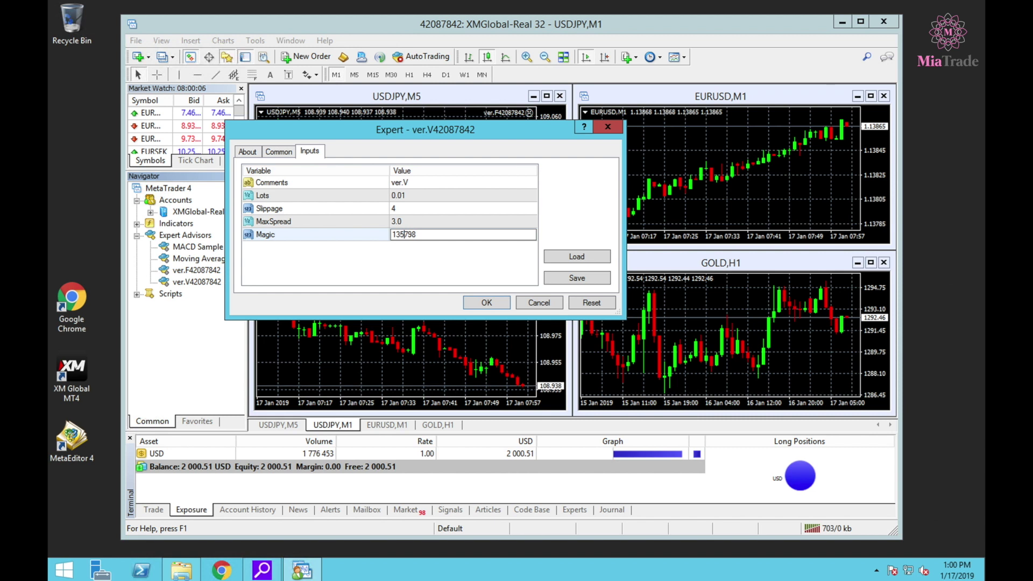
pyautogui.click(426, 261)
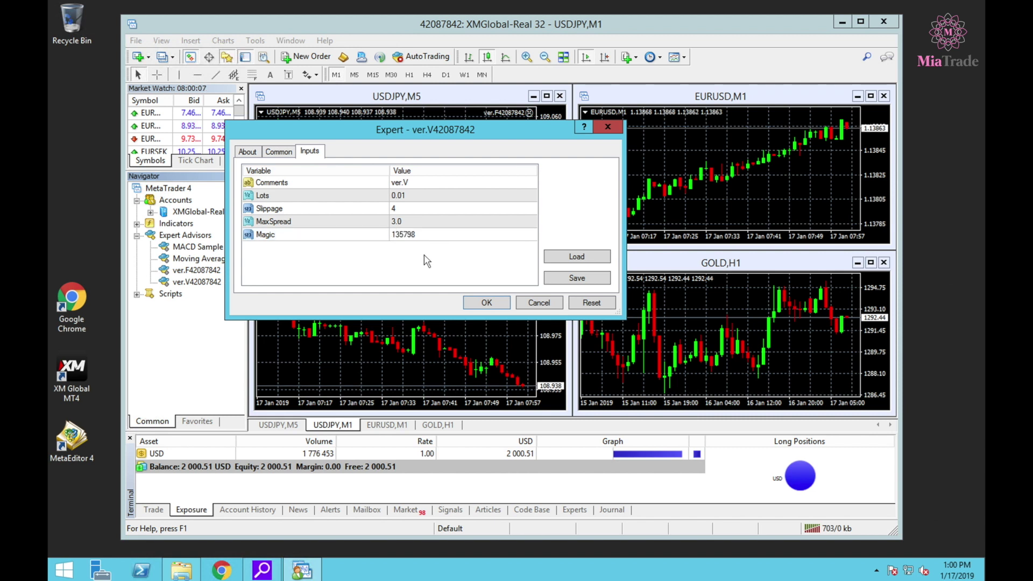
pyautogui.click(415, 195)
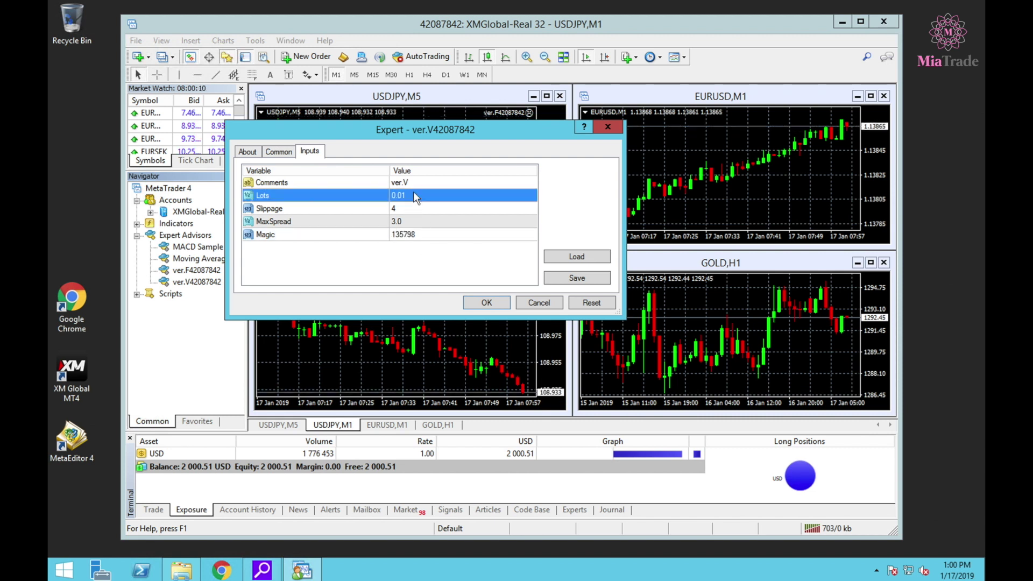
pyautogui.click(417, 235)
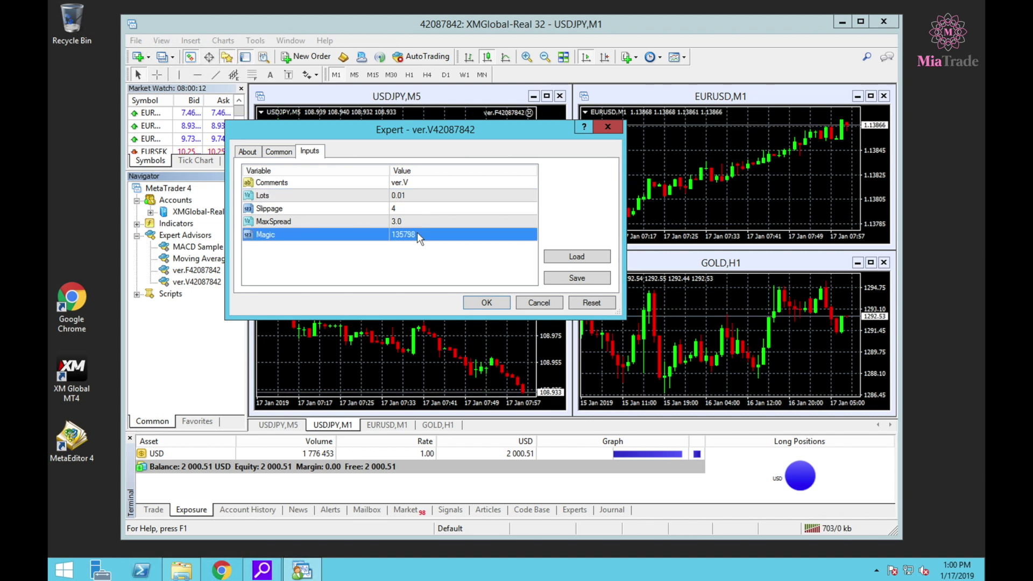
pyautogui.click(276, 152)
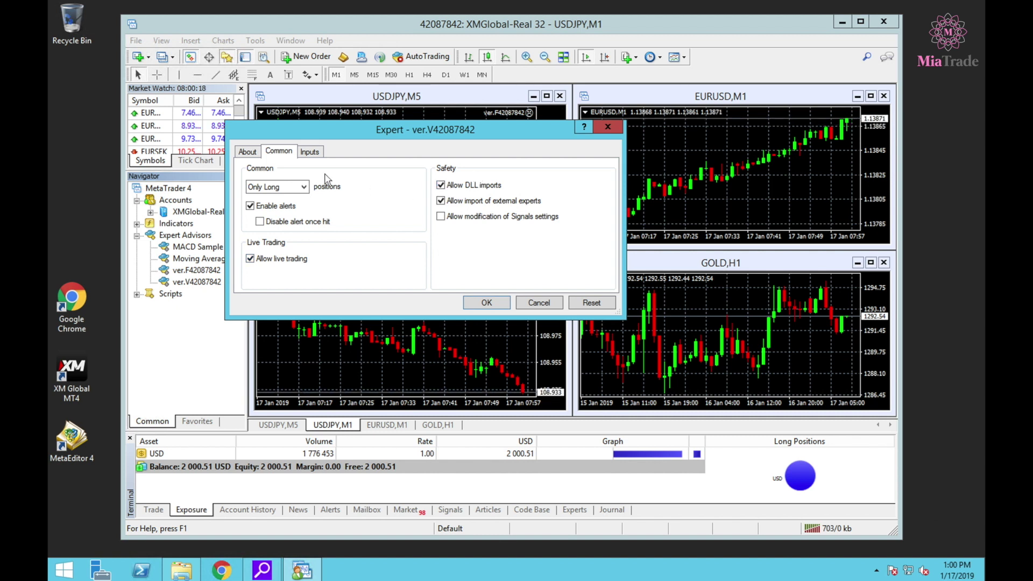
pyautogui.click(486, 304)
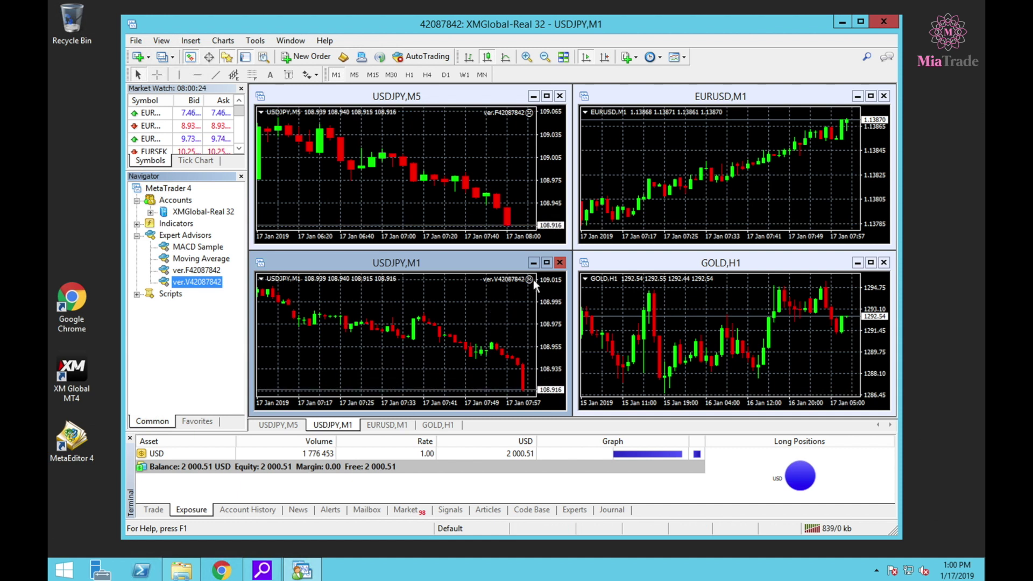
# Drop ver.V42087842 onto EURUSD,M1 set to Only Short with live trading and DLL imports allowed.
pyautogui.click(698, 195)
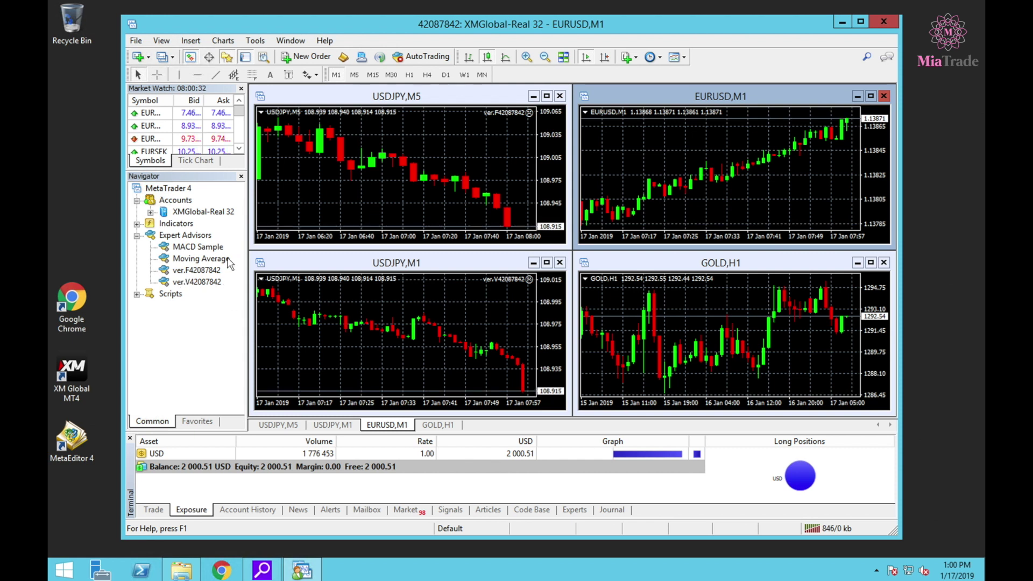
pyautogui.moveTo(197, 287); pyautogui.dragTo(602, 230)
pyautogui.moveTo(728, 177); pyautogui.dragTo(729, 176)
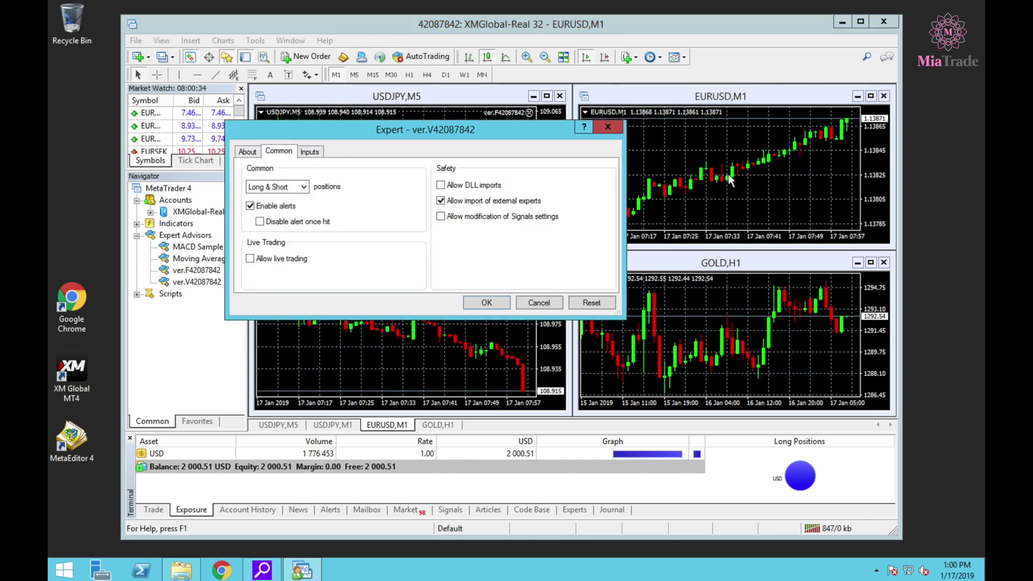
pyautogui.click(248, 152)
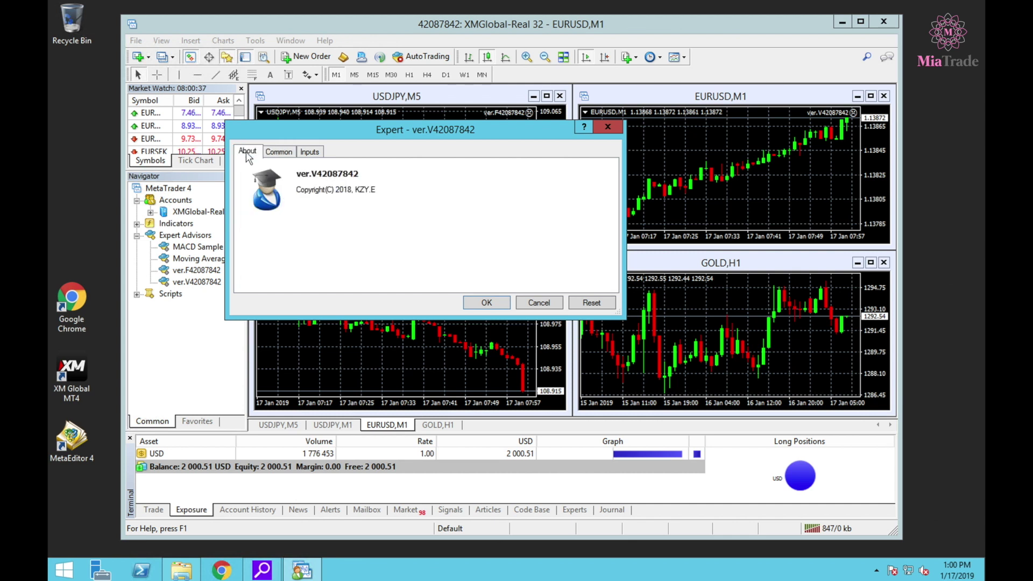
pyautogui.click(277, 155)
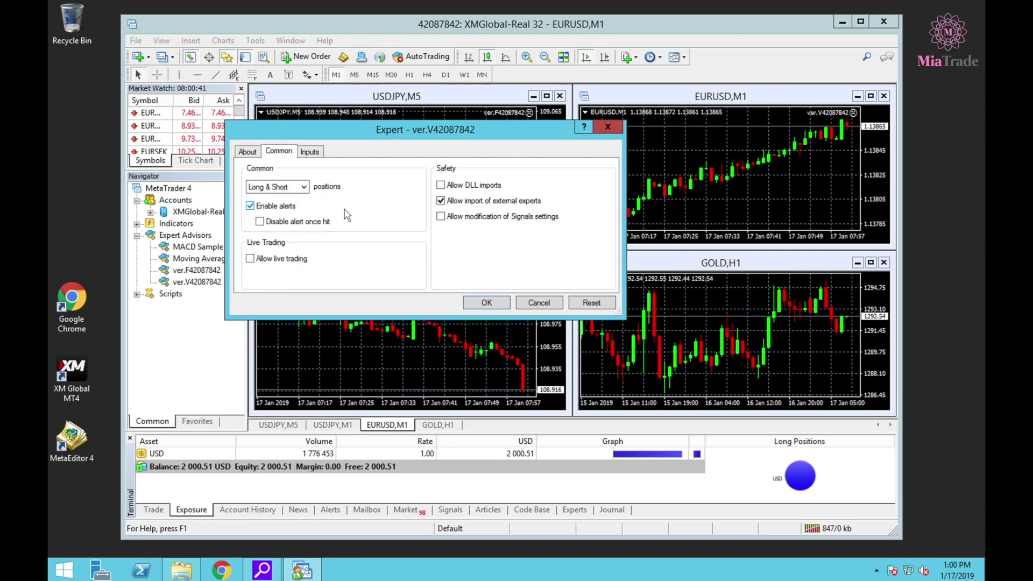
pyautogui.click(304, 189)
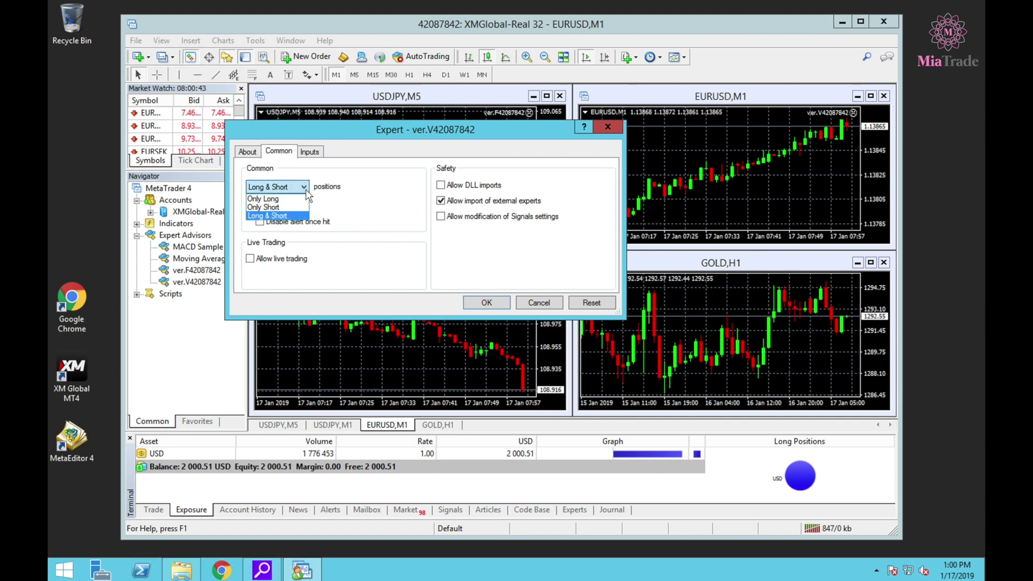
pyautogui.click(290, 207)
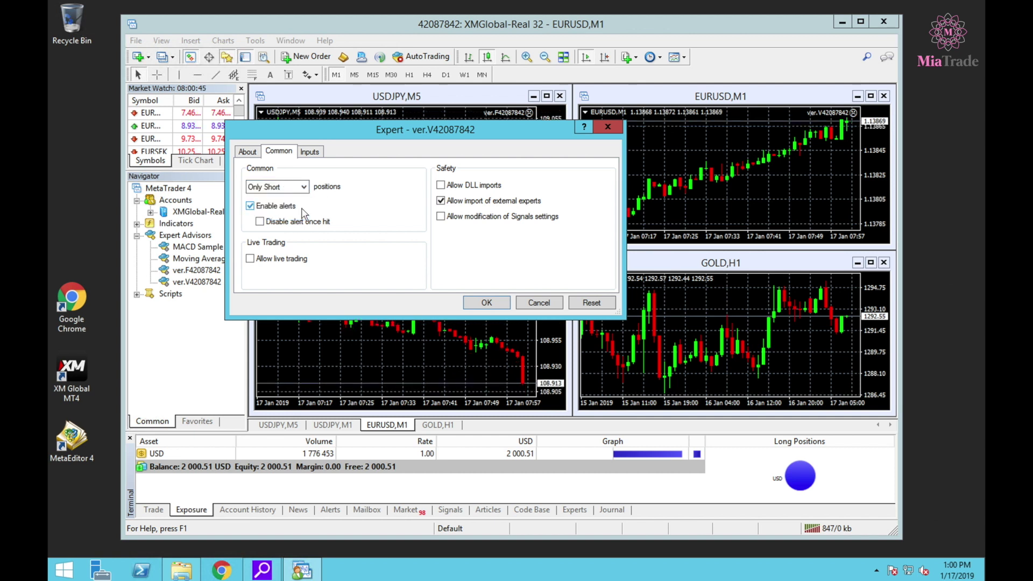
pyautogui.click(258, 260)
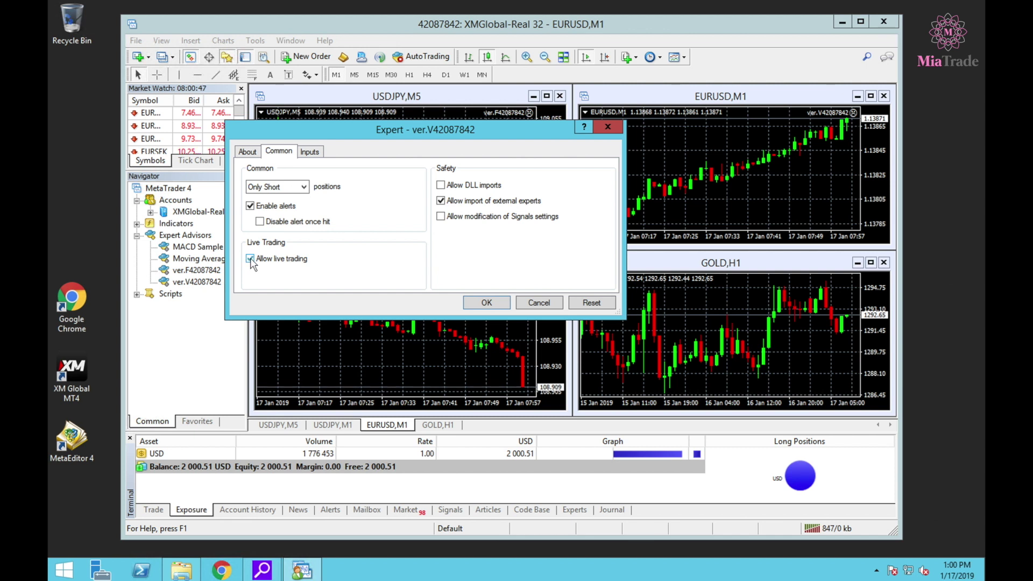
pyautogui.click(450, 187)
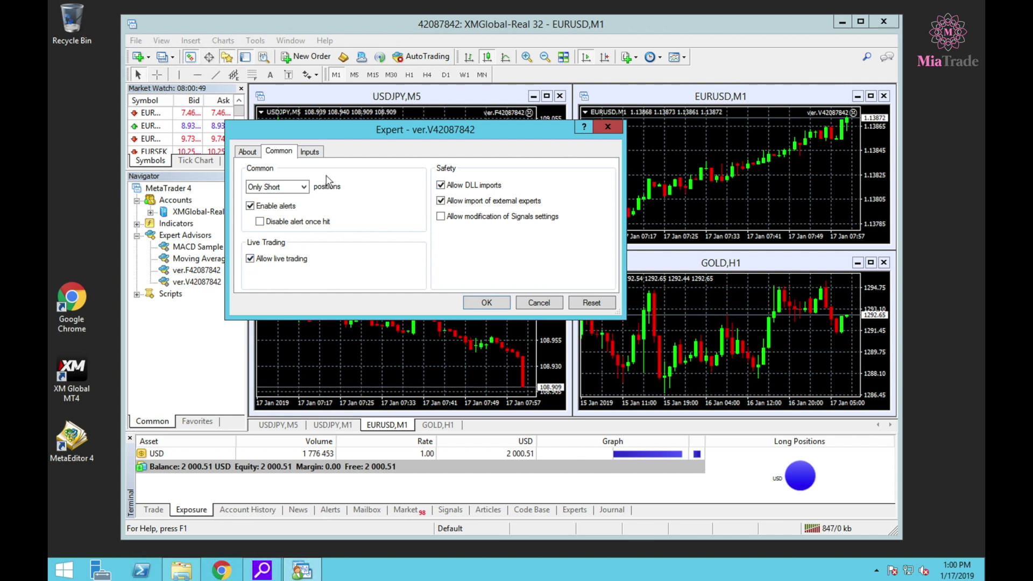
# Set the Magic input to 24687 and confirm the expert settings.
pyautogui.click(310, 152)
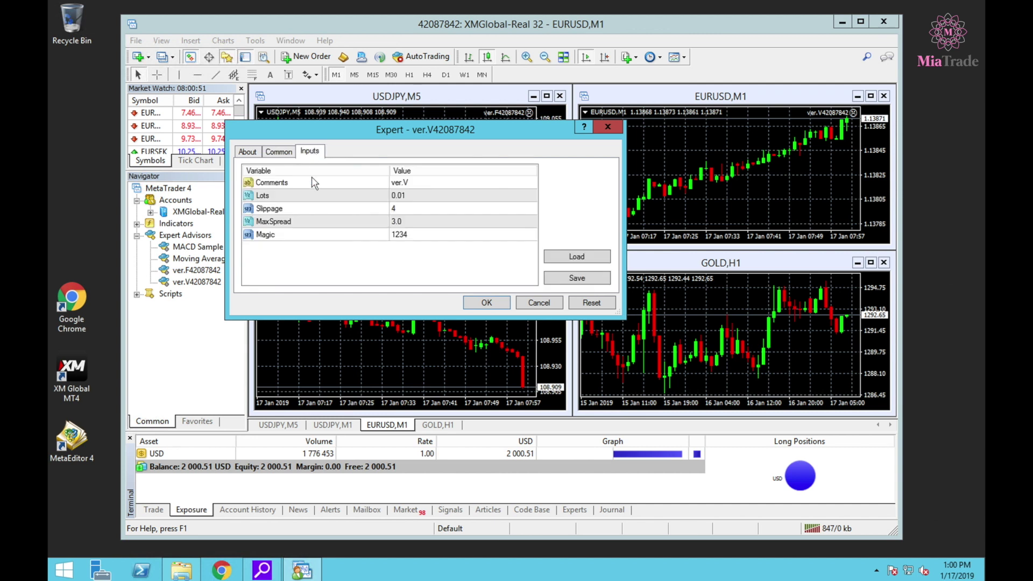
pyautogui.click(418, 192)
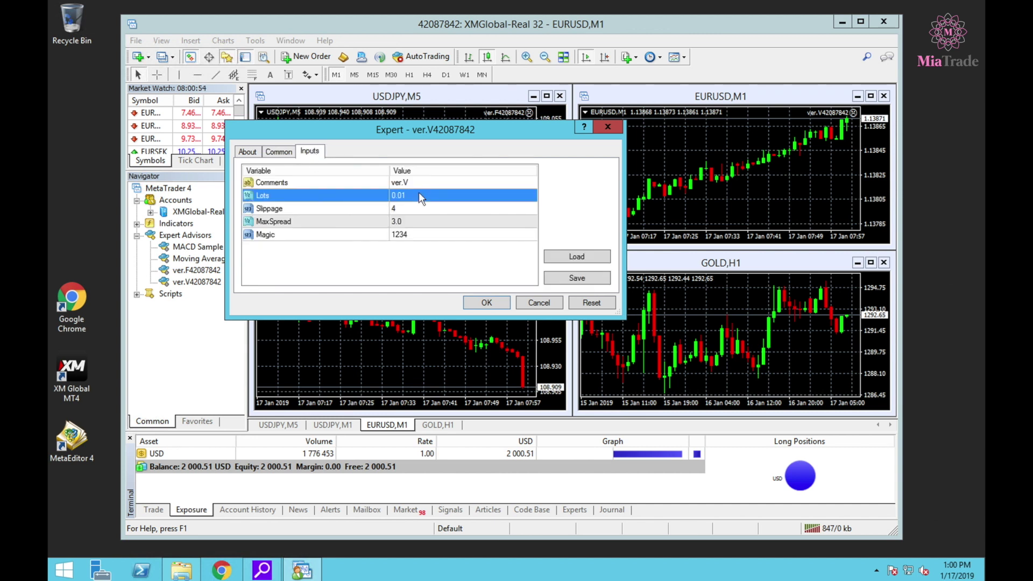
pyautogui.doubleClick(411, 233)
pyautogui.press('BackSpace')
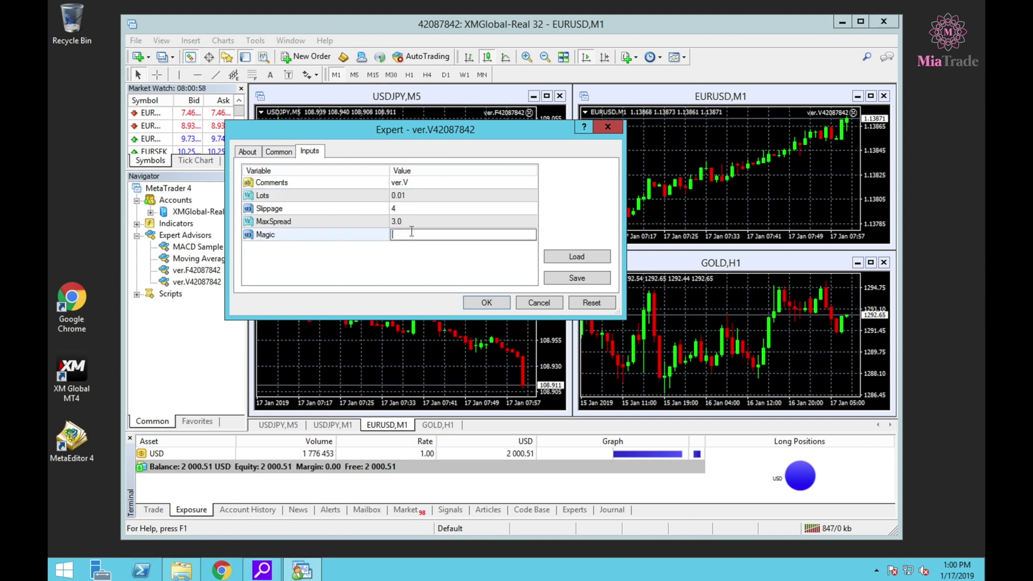
pyautogui.write('24')
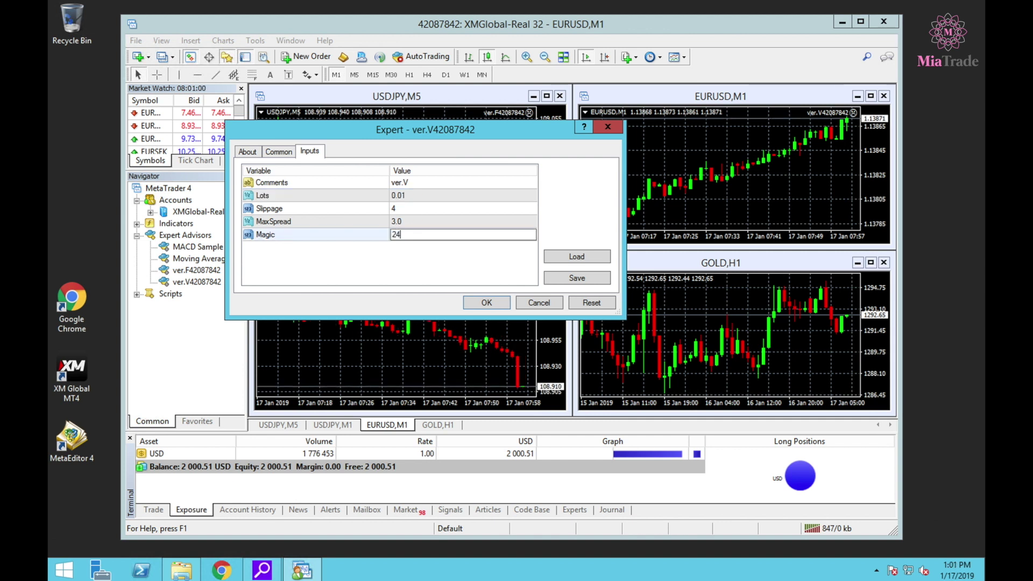
pyautogui.write('687')
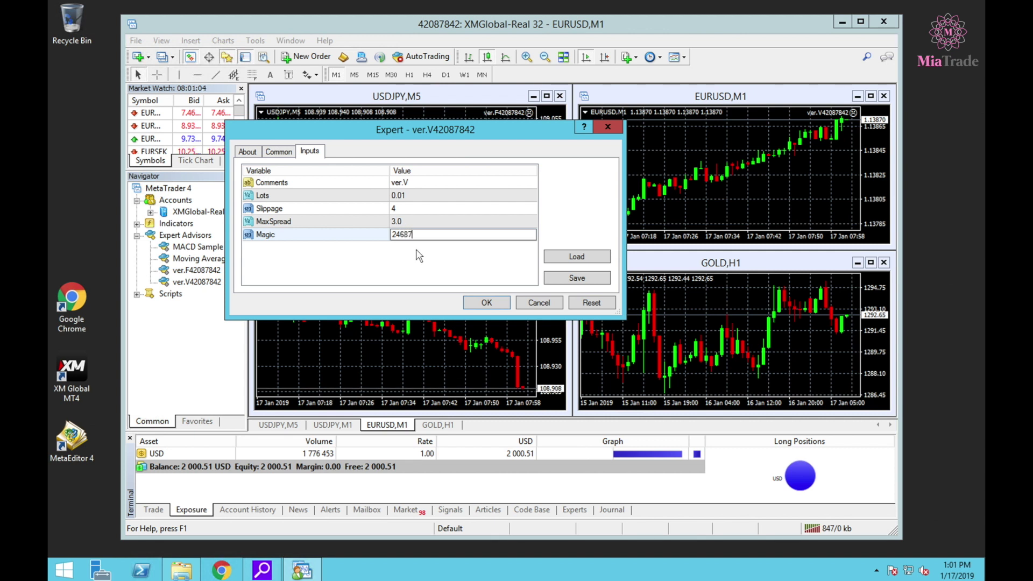
pyautogui.click(538, 243)
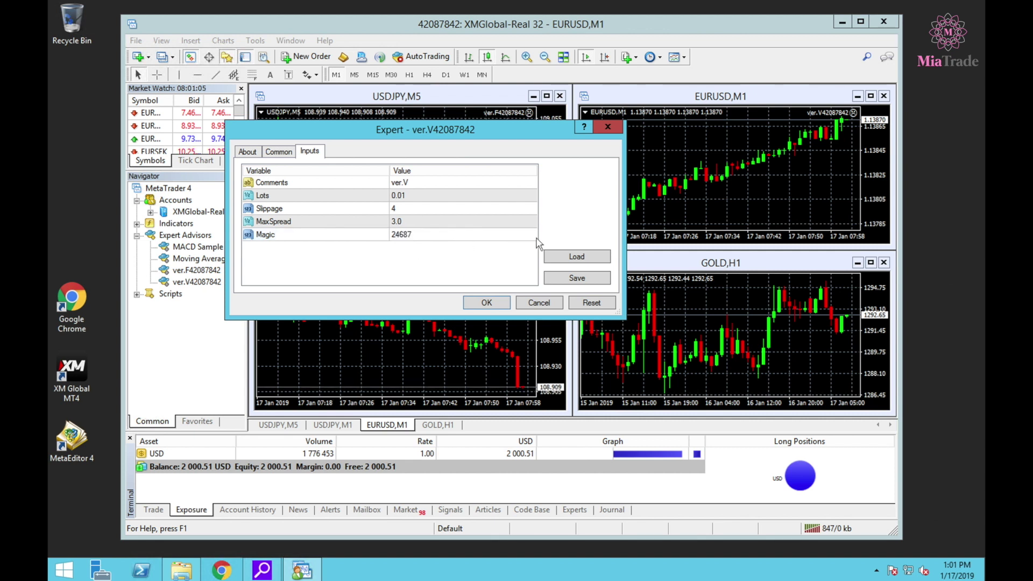
pyautogui.click(422, 195)
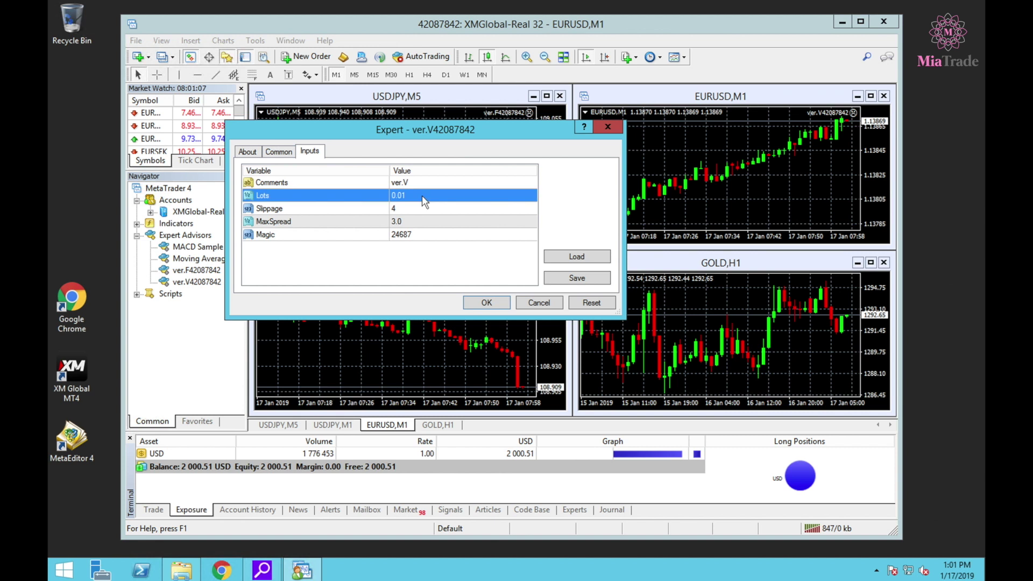
pyautogui.click(416, 238)
pyautogui.click(278, 151)
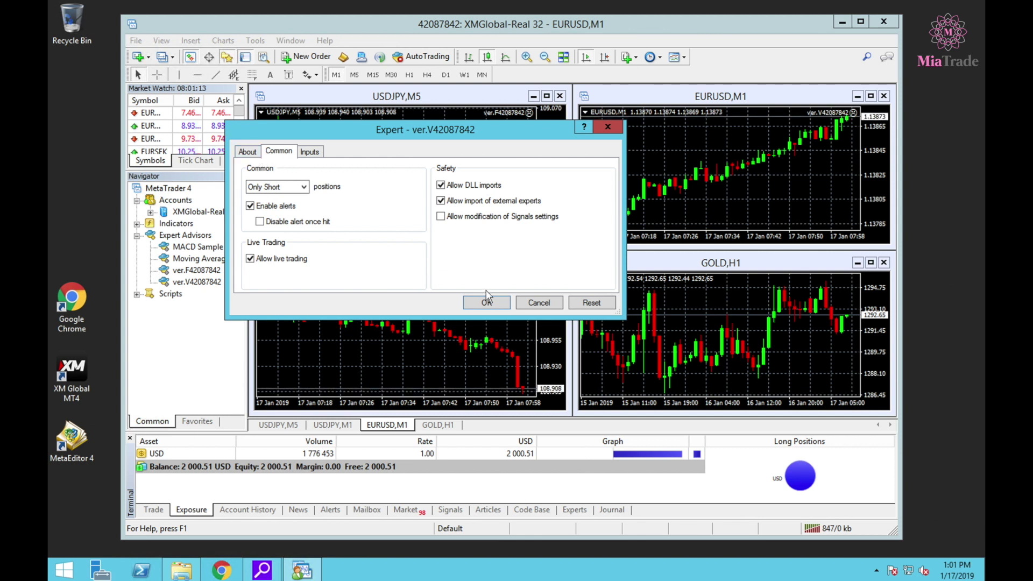
pyautogui.click(486, 303)
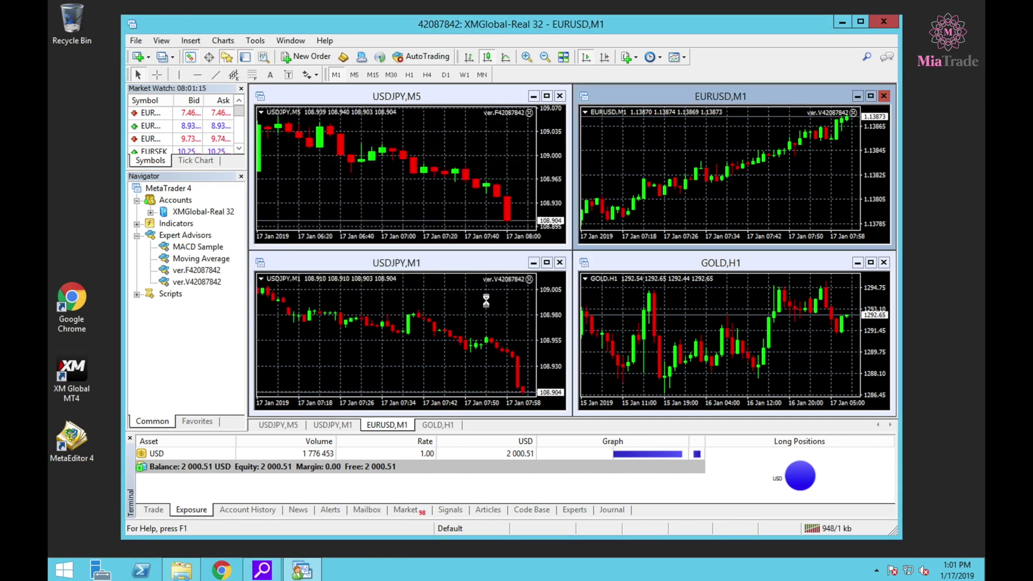
pyautogui.click(745, 291)
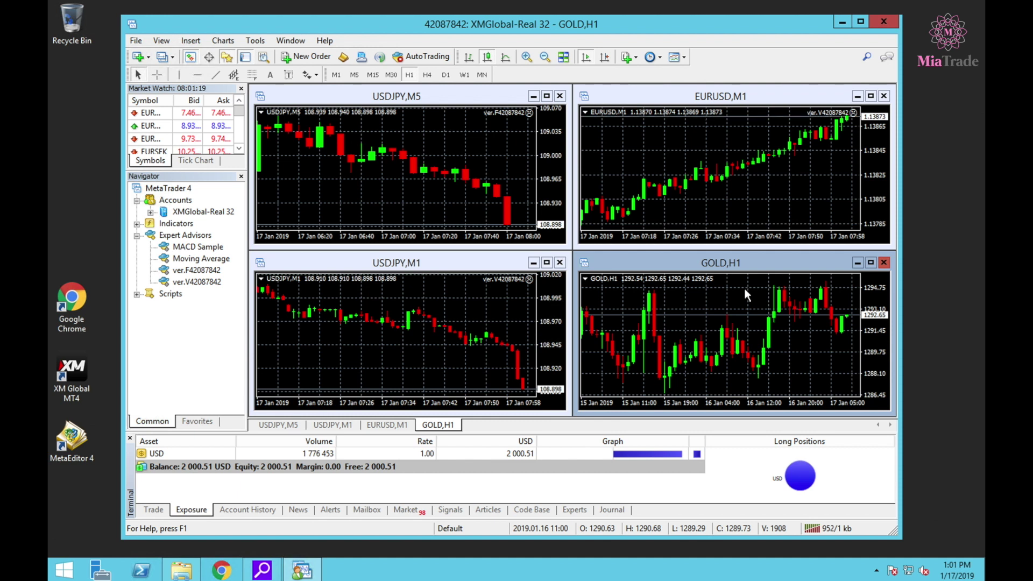
pyautogui.rightClick(414, 191)
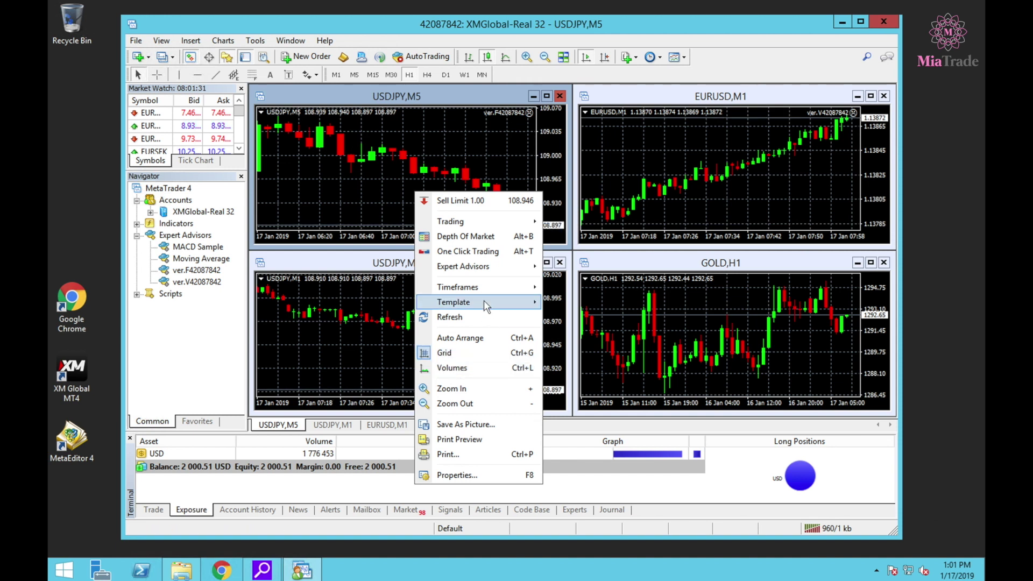
pyautogui.click(393, 133)
pyautogui.click(655, 157)
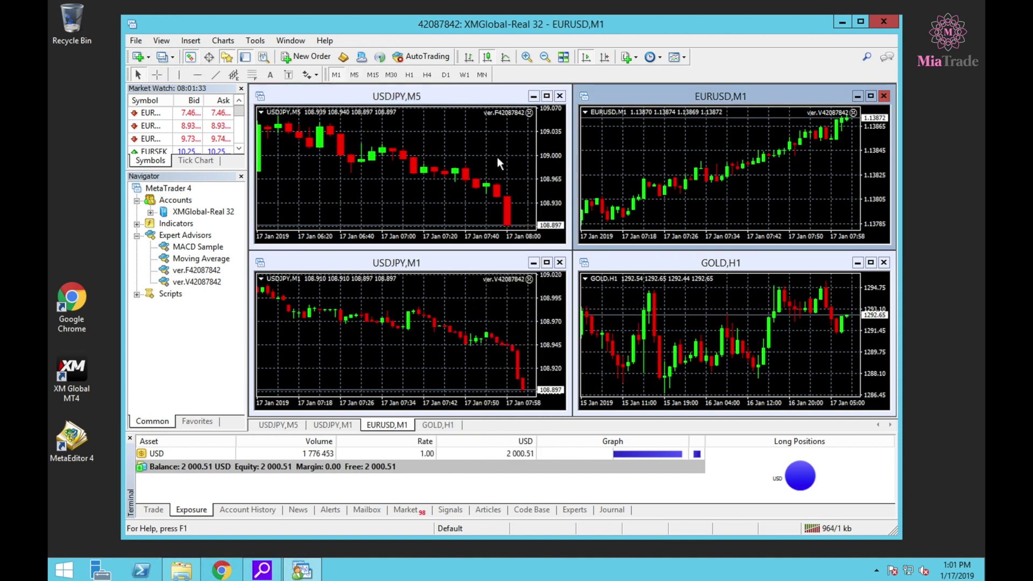
pyautogui.click(498, 158)
pyautogui.rightClick(405, 158)
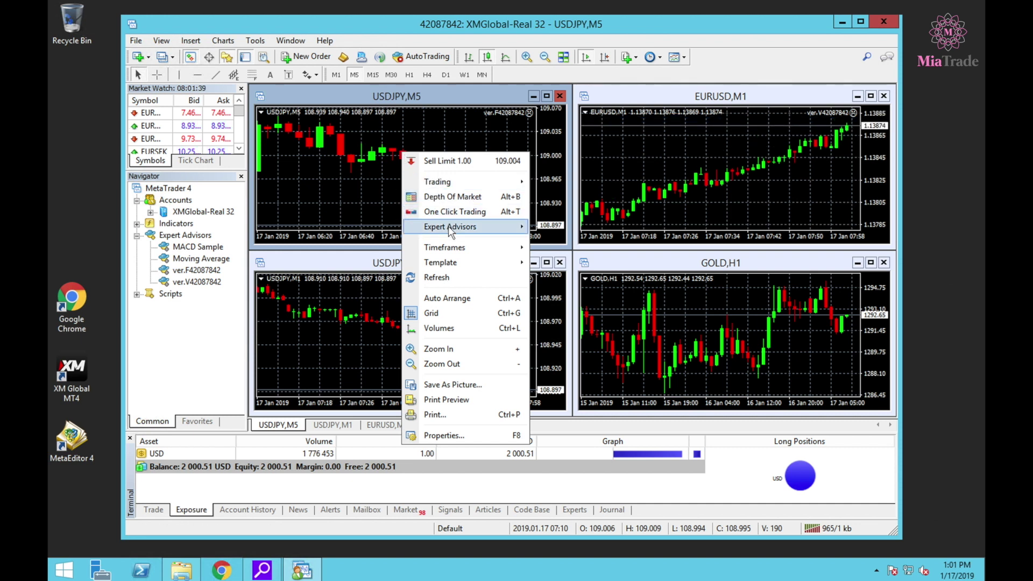
pyautogui.moveTo(449, 228)
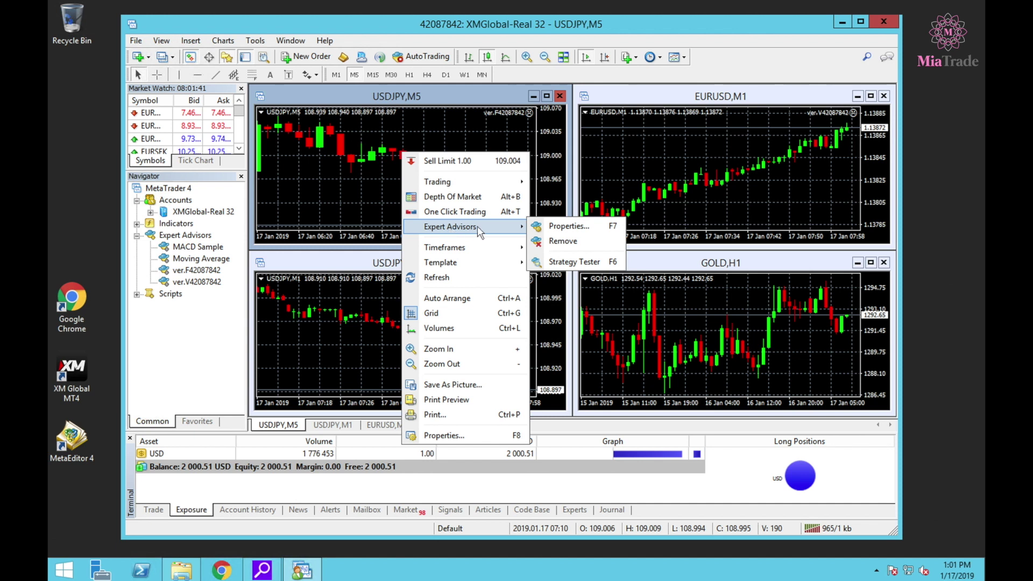
pyautogui.click(568, 226)
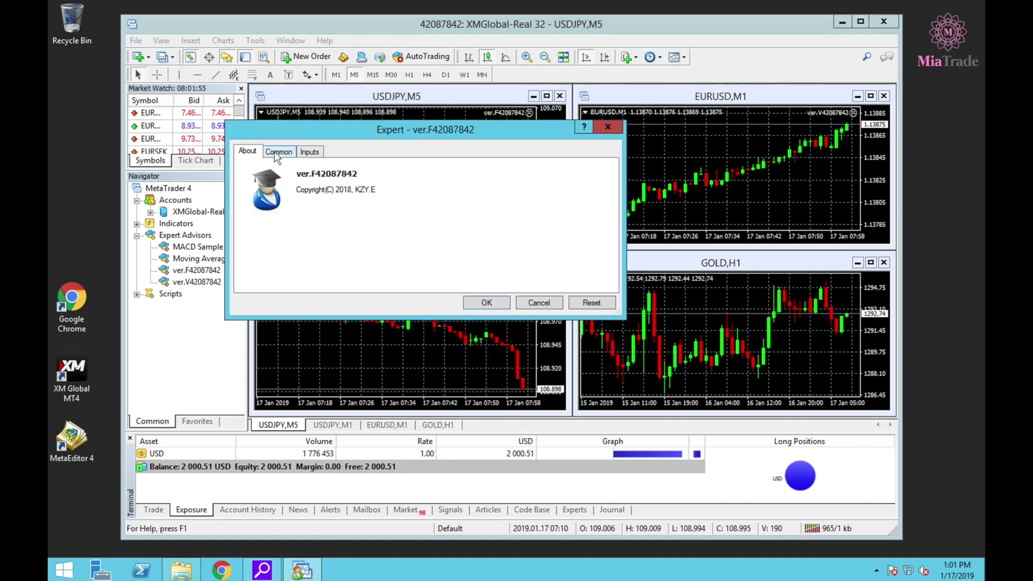
pyautogui.click(276, 154)
pyautogui.click(311, 153)
pyautogui.click(279, 153)
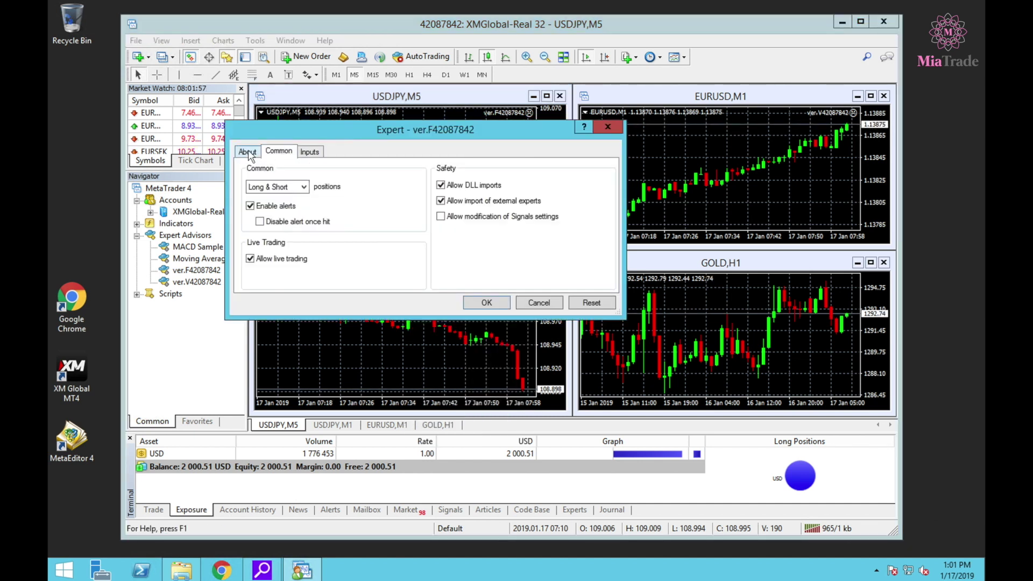
pyautogui.click(248, 151)
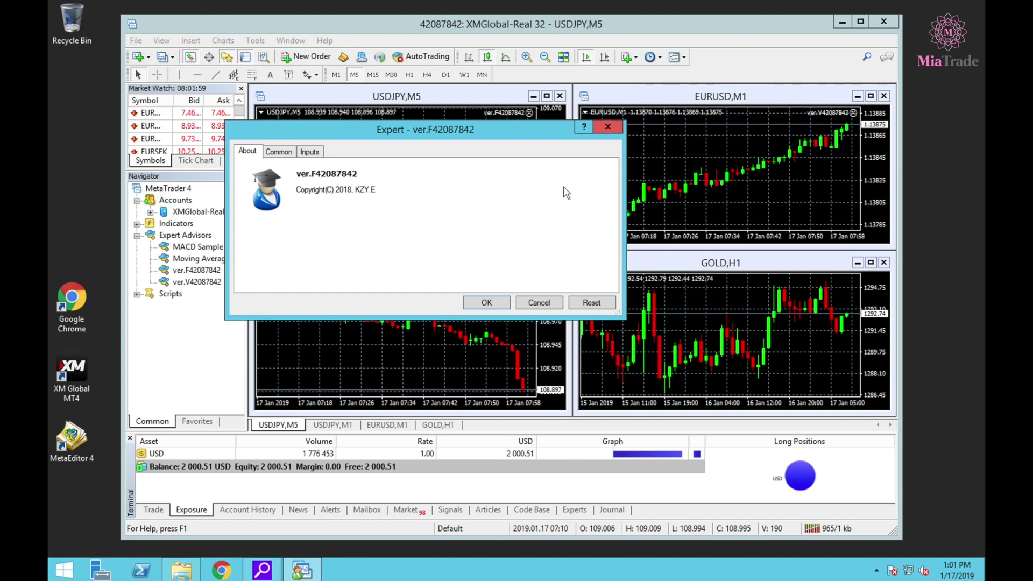
pyautogui.click(487, 303)
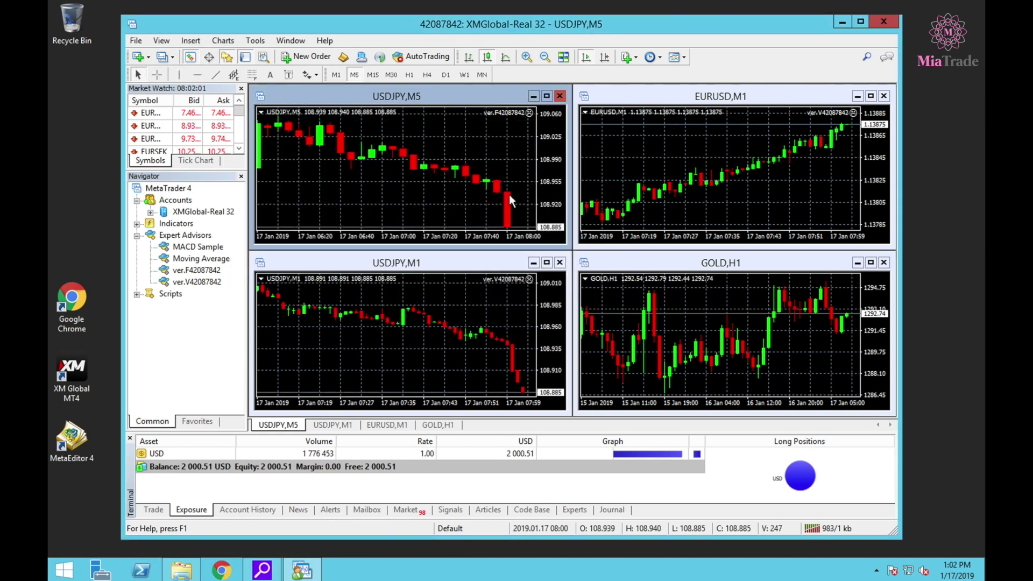